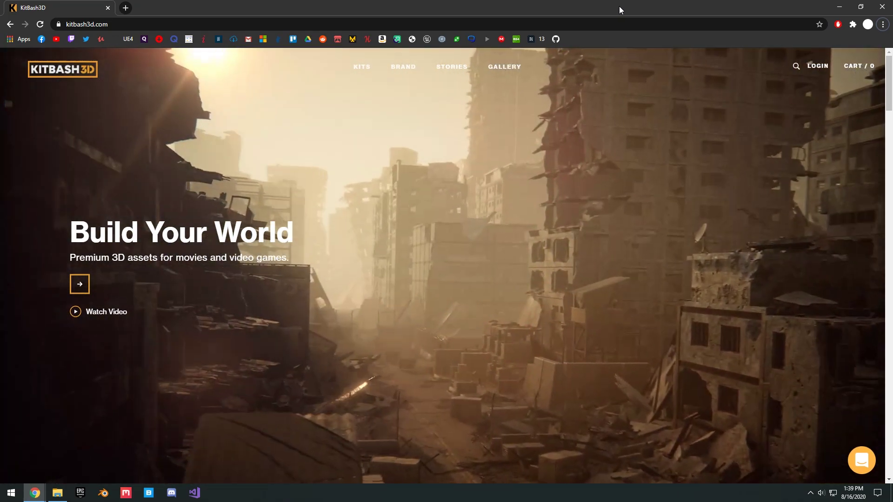
Step: Open the full collection of kits and browse the available themes
{"action": "scroll", "coordinate": [671, 231], "scroll_direction": "down", "scroll_amount": 8}
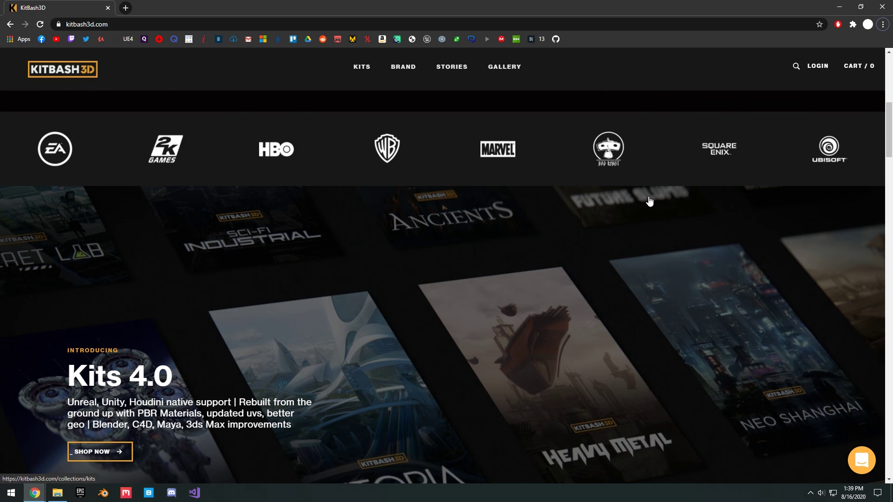
{"action": "left_click", "coordinate": [363, 69]}
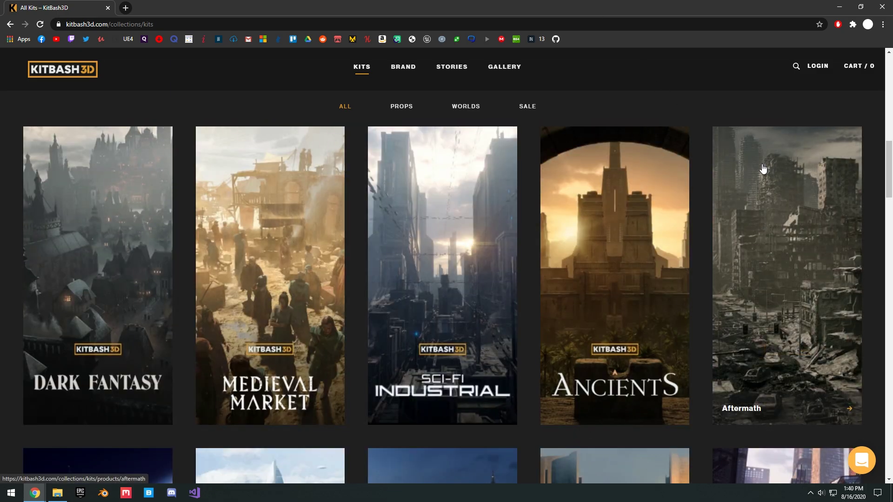
{"action": "scroll", "coordinate": [313, 261], "scroll_direction": "down", "scroll_amount": 6}
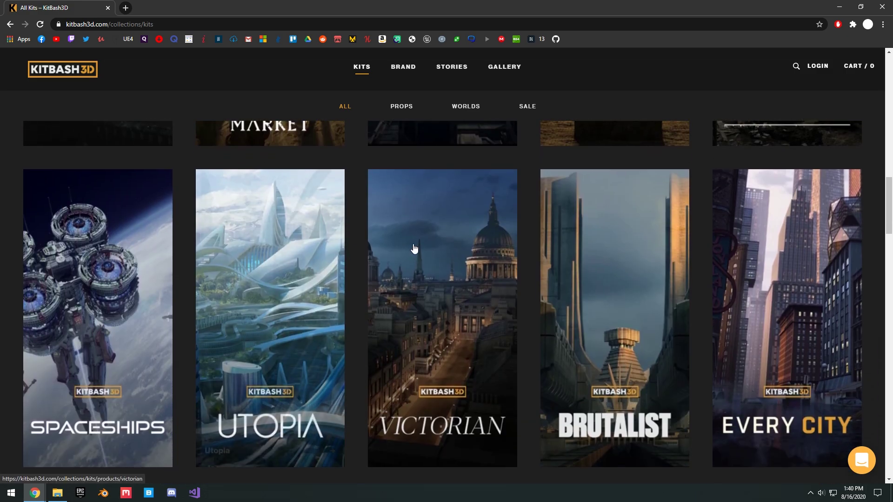
{"action": "scroll", "coordinate": [455, 303], "scroll_direction": "down", "scroll_amount": 7}
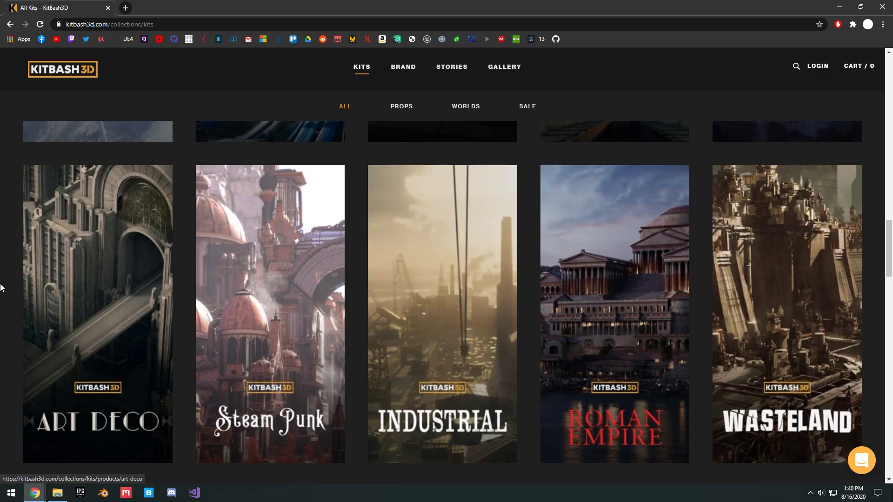
Step: Open the Steampunk kit and examine its tech specs, preview gallery and product description
{"action": "scroll", "coordinate": [813, 325], "scroll_direction": "down", "scroll_amount": 10}
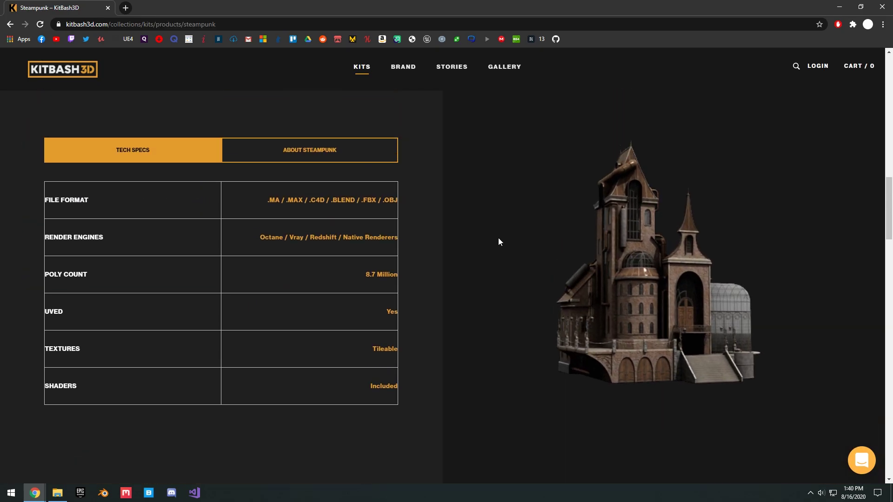
{"action": "scroll", "coordinate": [498, 238], "scroll_direction": "up", "scroll_amount": 1}
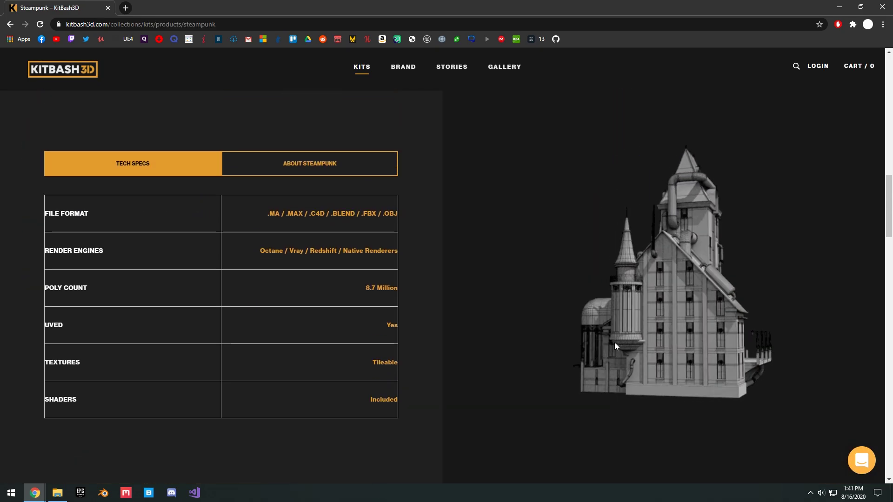
{"action": "scroll", "coordinate": [668, 183], "scroll_direction": "down", "scroll_amount": 8}
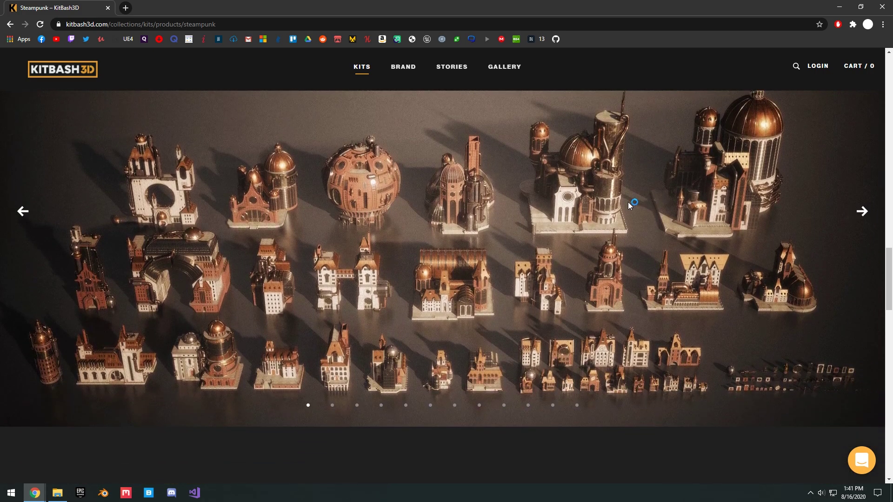
{"action": "scroll", "coordinate": [627, 203], "scroll_direction": "up", "scroll_amount": 1}
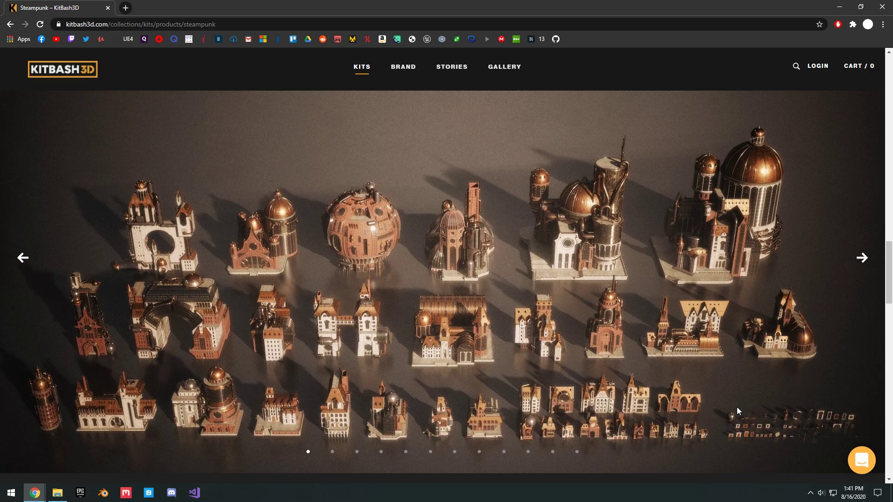
{"action": "left_click", "coordinate": [863, 261]}
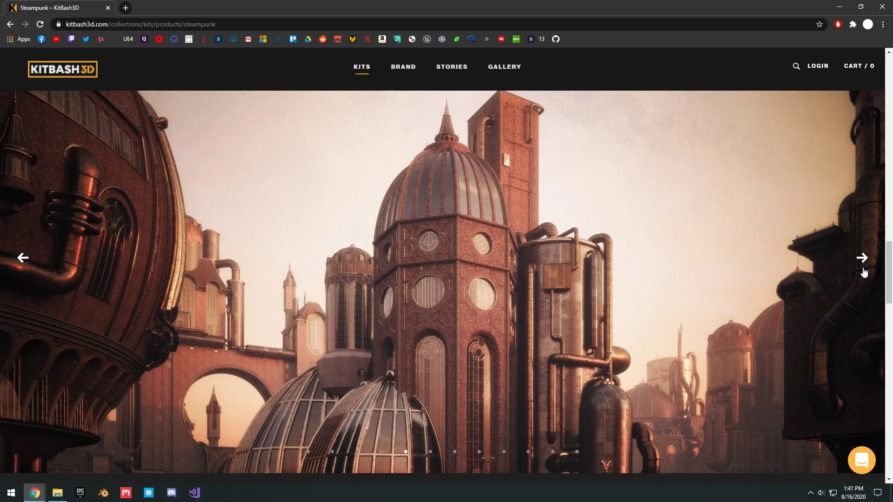
{"action": "left_click", "coordinate": [863, 270]}
{"action": "scroll", "coordinate": [242, 131], "scroll_direction": "up", "scroll_amount": 4}
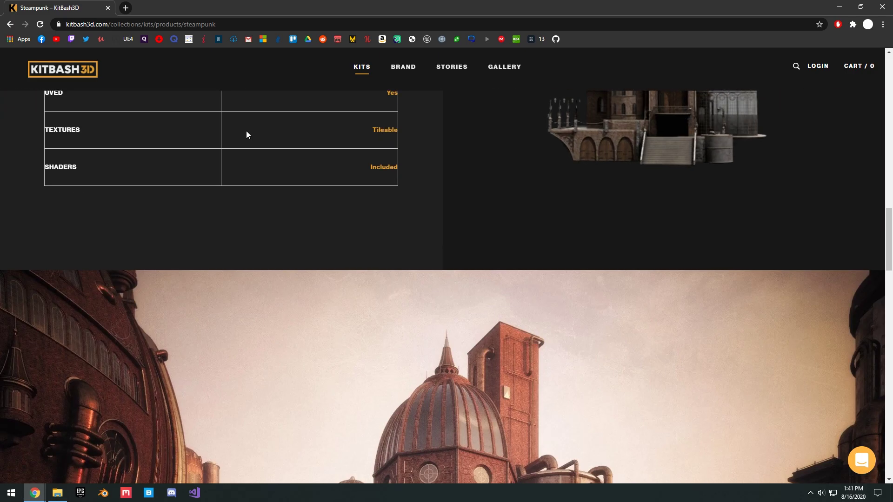
{"action": "scroll", "coordinate": [388, 253], "scroll_direction": "up", "scroll_amount": 15}
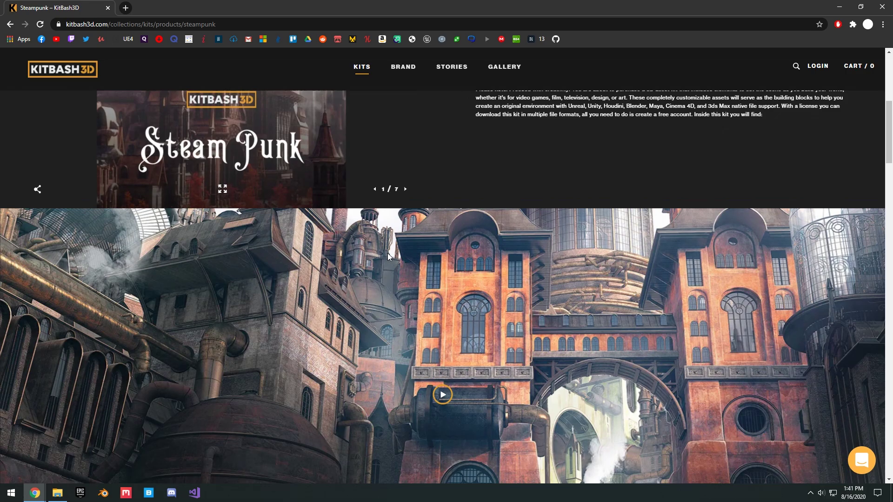
{"action": "scroll", "coordinate": [409, 225], "scroll_direction": "down", "scroll_amount": 8}
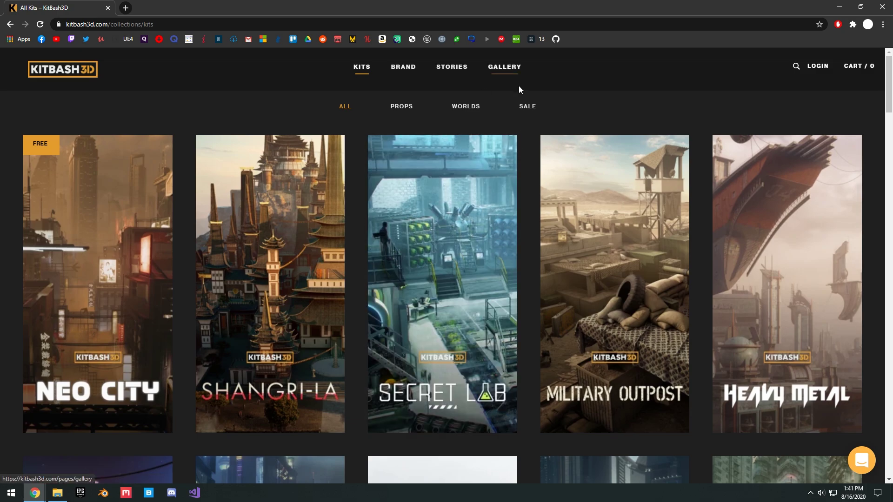
Step: Return to the full kit collection and open the free Mini Kit: Neo City
{"action": "scroll", "coordinate": [519, 86], "scroll_direction": "down", "scroll_amount": 1}
{"action": "scroll", "coordinate": [386, 154], "scroll_direction": "up", "scroll_amount": 1}
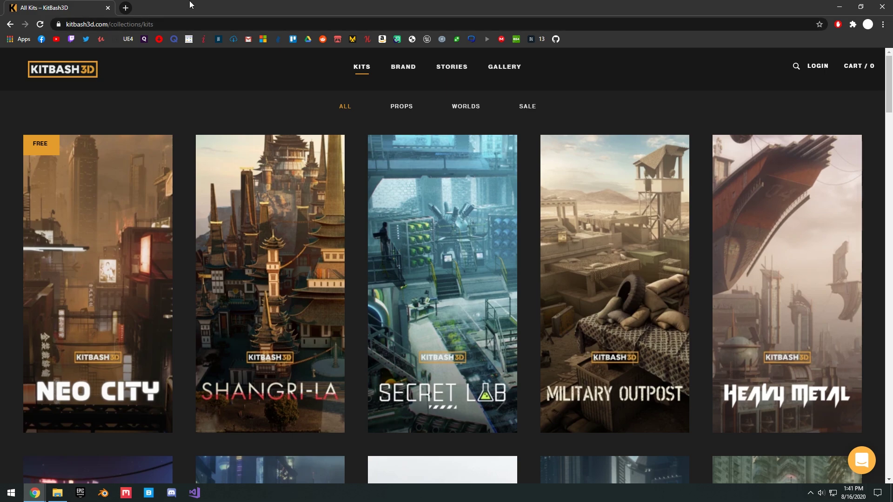
{"action": "scroll", "coordinate": [60, 346], "scroll_direction": "down", "scroll_amount": 1}
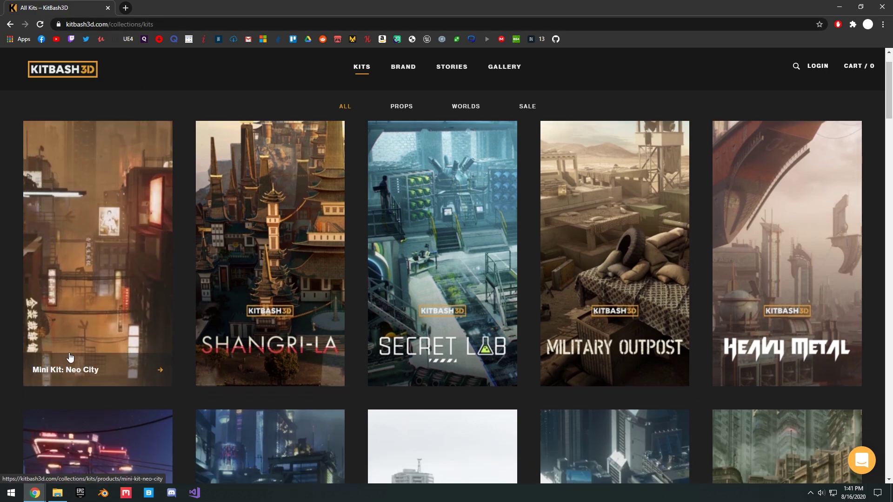
{"action": "scroll", "coordinate": [70, 358], "scroll_direction": "up", "scroll_amount": 1}
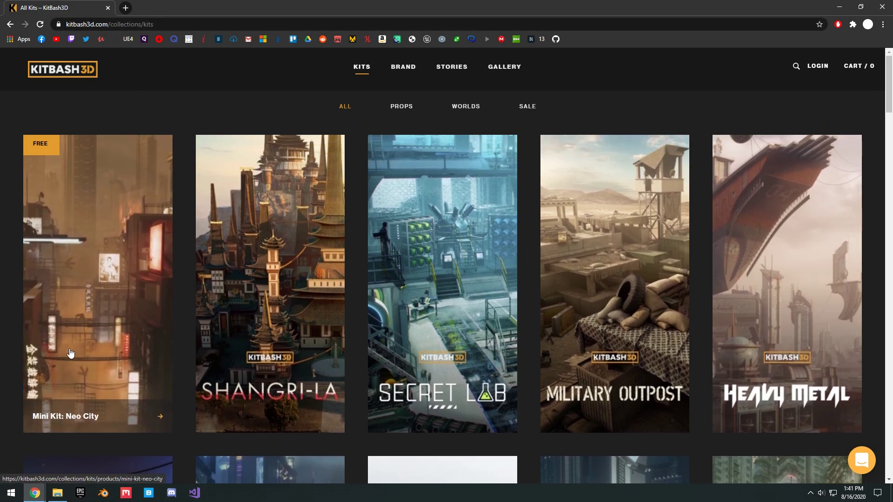
{"action": "left_click", "coordinate": [70, 205]}
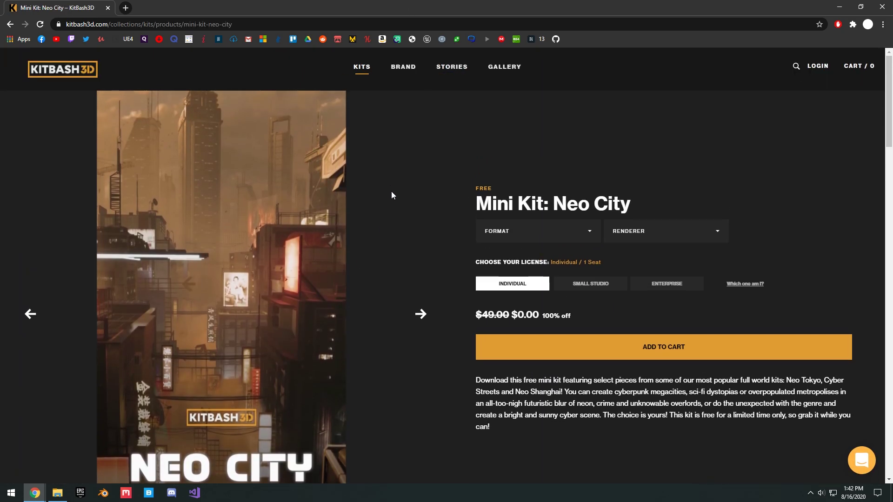
Step: Examine the Neo City mini kit's tech specs, gallery images, license choices and price
{"action": "scroll", "coordinate": [392, 195], "scroll_direction": "down", "scroll_amount": 6}
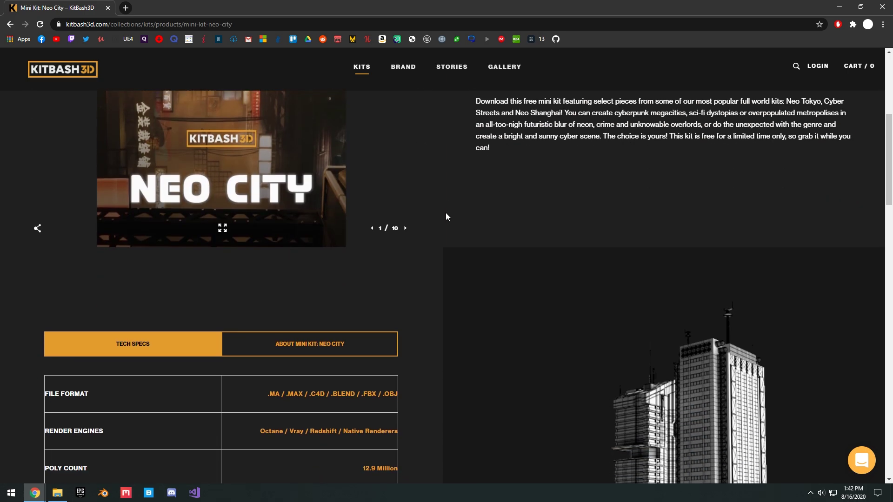
{"action": "scroll", "coordinate": [445, 214], "scroll_direction": "down", "scroll_amount": 15}
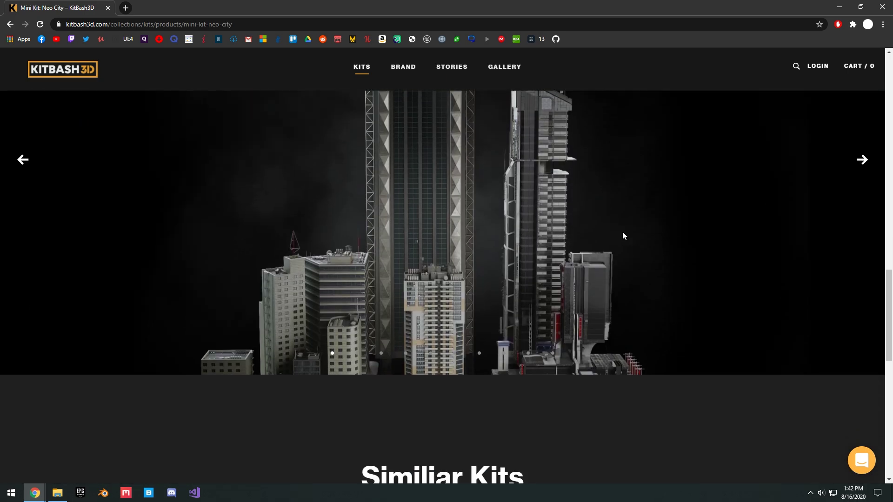
{"action": "scroll", "coordinate": [847, 240], "scroll_direction": "up", "scroll_amount": 1}
{"action": "left_click", "coordinate": [859, 206]}
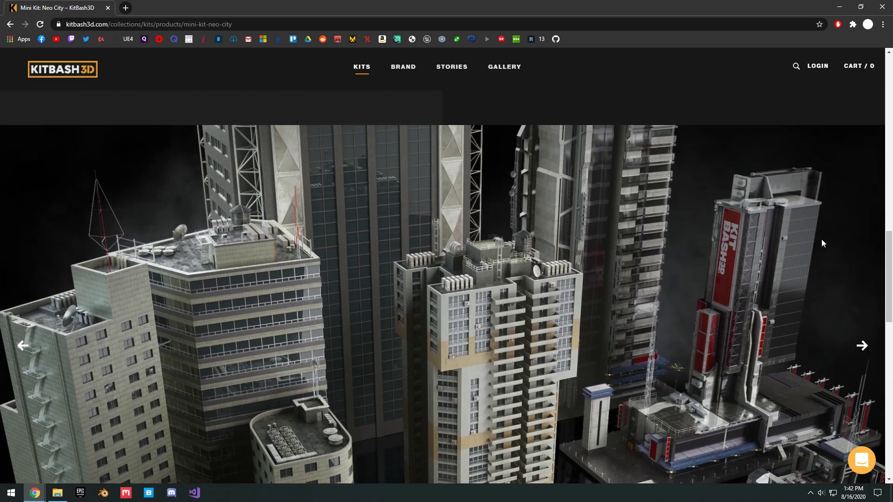
{"action": "scroll", "coordinate": [822, 239], "scroll_direction": "up", "scroll_amount": 1}
{"action": "left_click", "coordinate": [859, 245]}
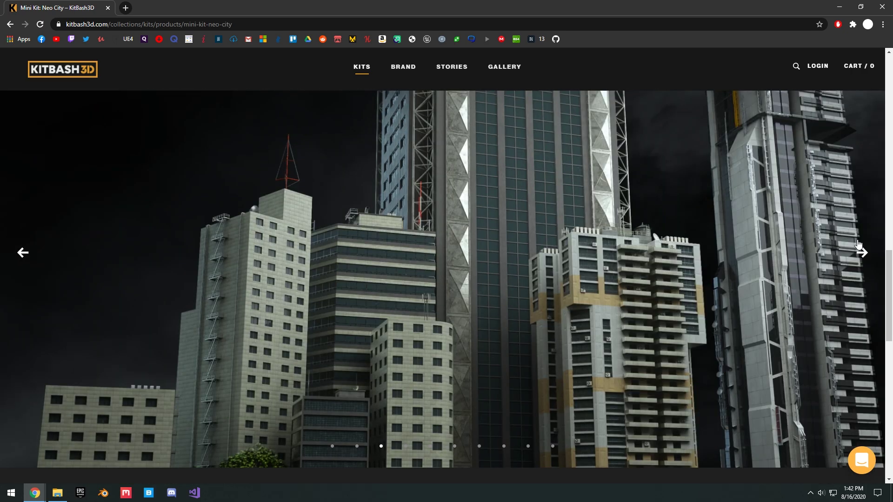
{"action": "scroll", "coordinate": [852, 244], "scroll_direction": "down", "scroll_amount": 7}
{"action": "scroll", "coordinate": [743, 205], "scroll_direction": "up", "scroll_amount": 15}
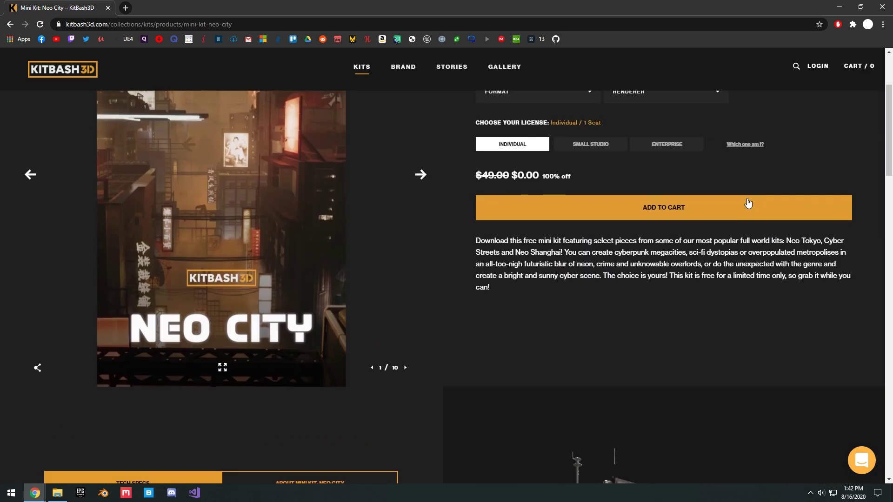
{"action": "scroll", "coordinate": [748, 203], "scroll_direction": "up", "scroll_amount": 3}
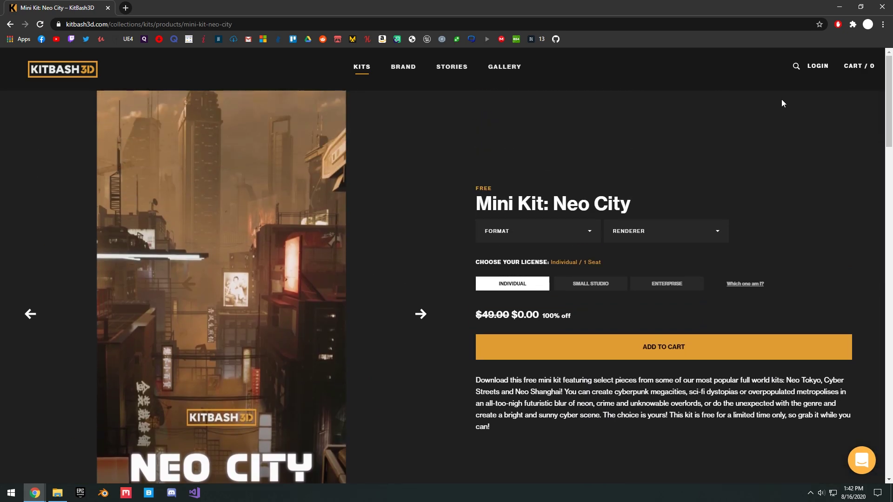
Step: View the new-customer account form and sign in to the existing customer account
{"action": "left_click", "coordinate": [817, 68]}
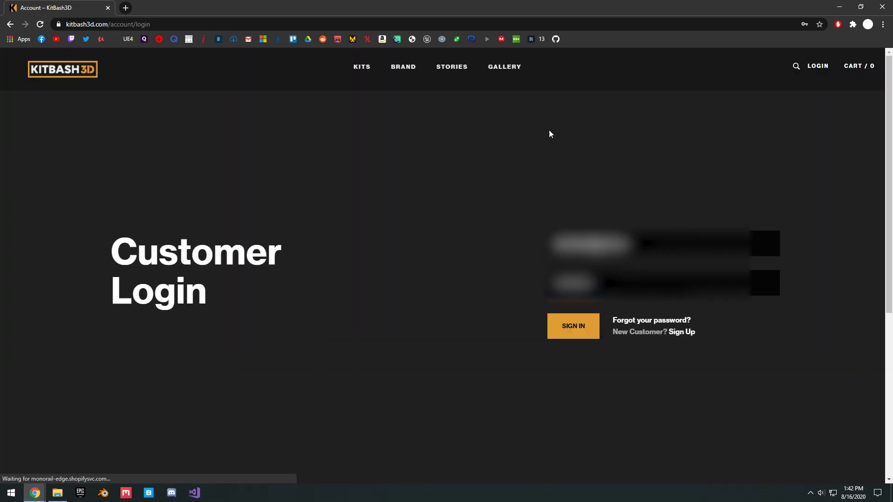
{"action": "left_click", "coordinate": [670, 333]}
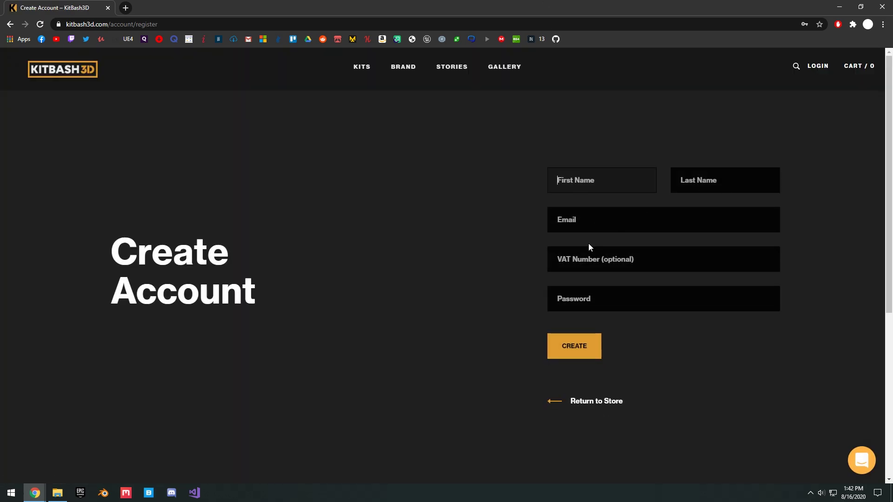
{"action": "scroll", "coordinate": [719, 239], "scroll_direction": "down", "scroll_amount": 2}
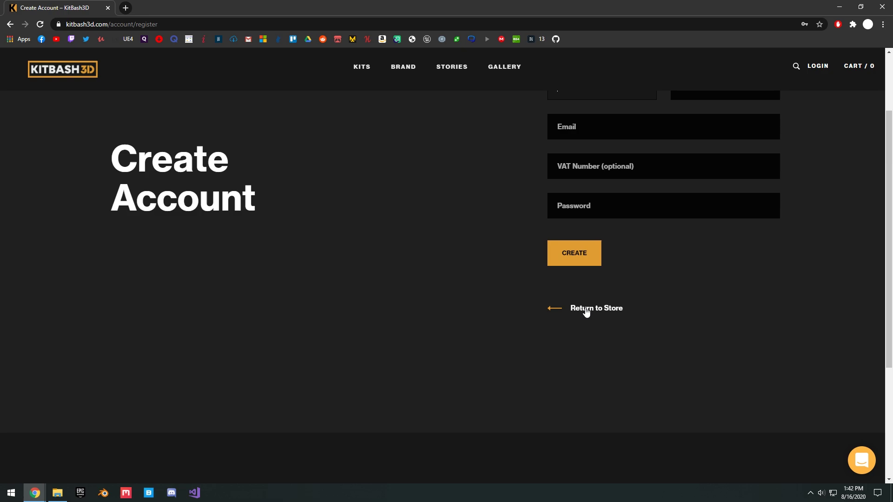
{"action": "left_click", "coordinate": [814, 66]}
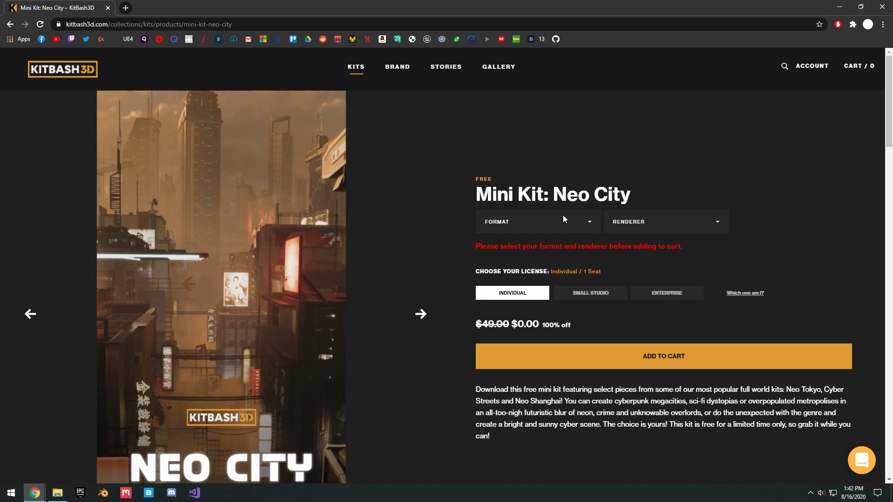
Step: Add the Neo City mini kit to the cart in Unreal format with the UE4 renderer, and remove it from the cart
{"action": "left_click", "coordinate": [549, 221]}
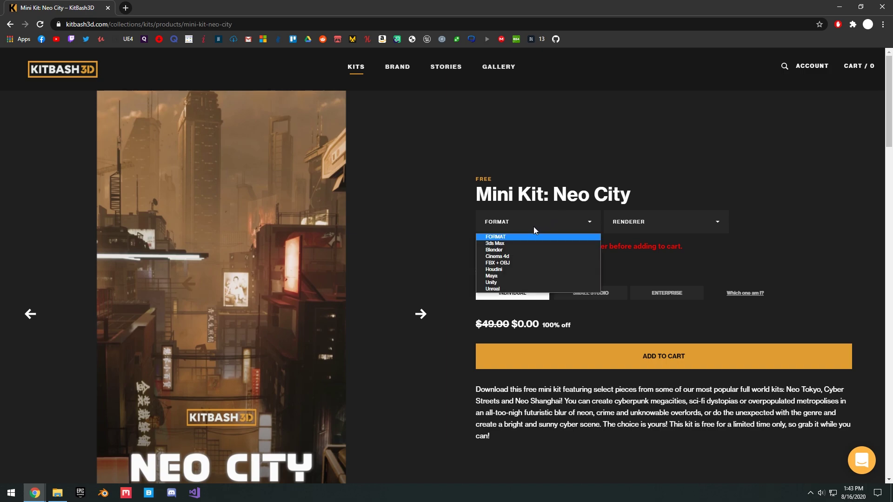
{"action": "left_click", "coordinate": [494, 289]}
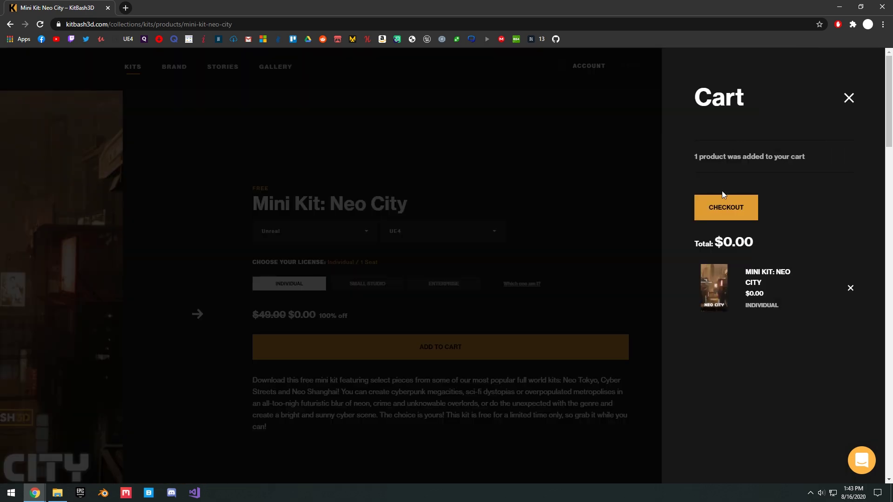
{"action": "left_click", "coordinate": [851, 285]}
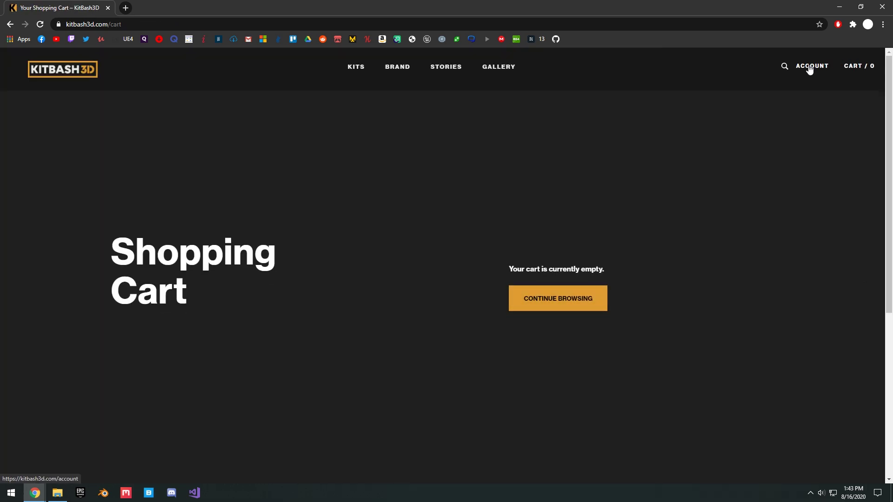
Step: Open the Neo City kit among the account's owned kits and download it in Unreal format with the UE4 renderer
{"action": "left_click", "coordinate": [809, 69]}
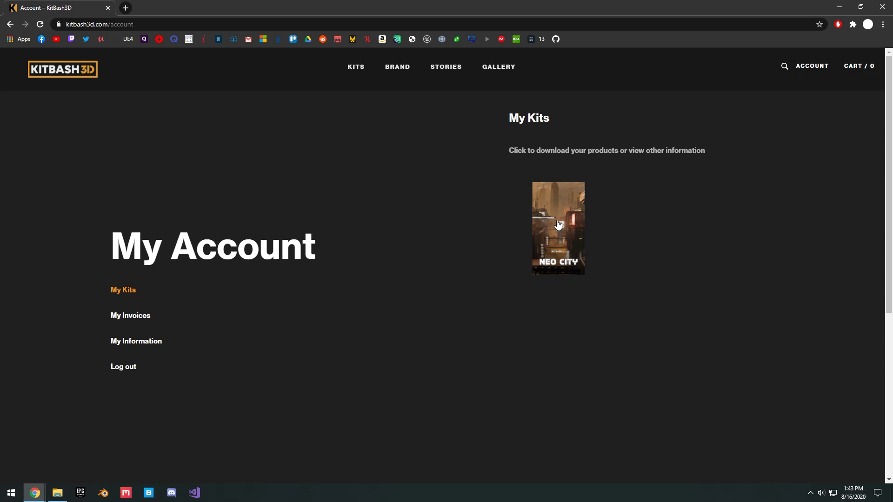
{"action": "left_click", "coordinate": [558, 225]}
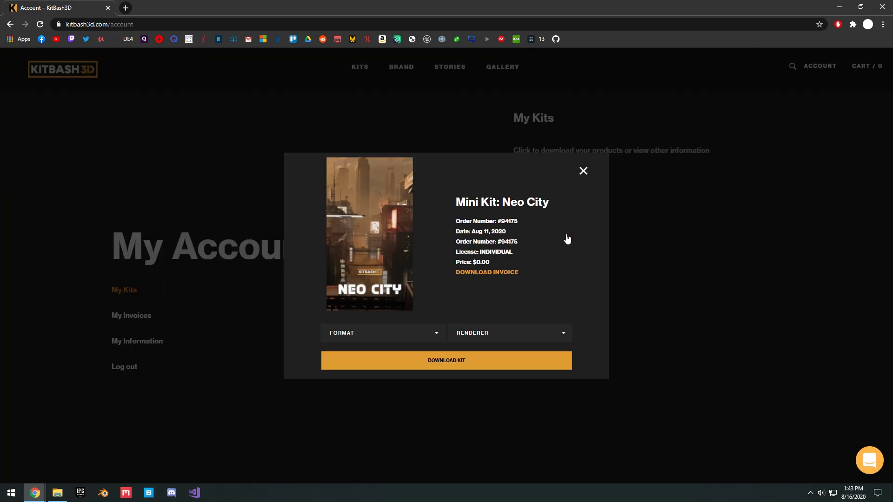
{"action": "left_click", "coordinate": [354, 334]}
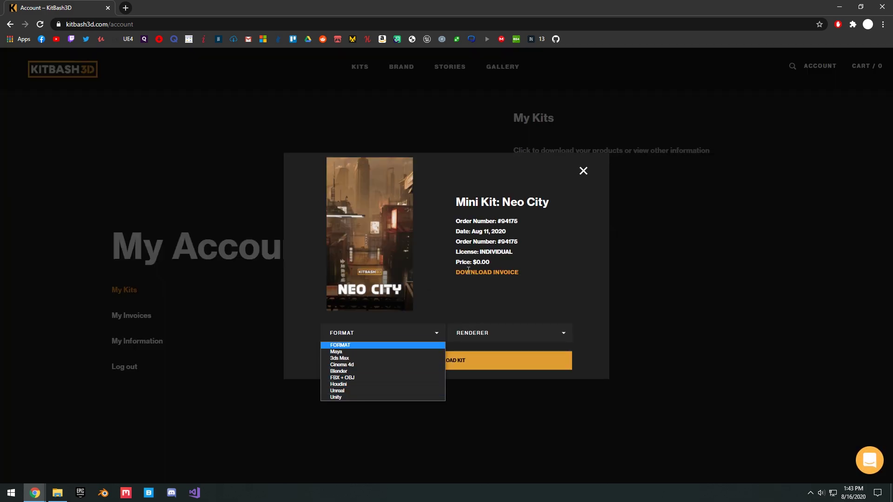
{"action": "left_click", "coordinate": [357, 392]}
{"action": "left_click", "coordinate": [480, 332]}
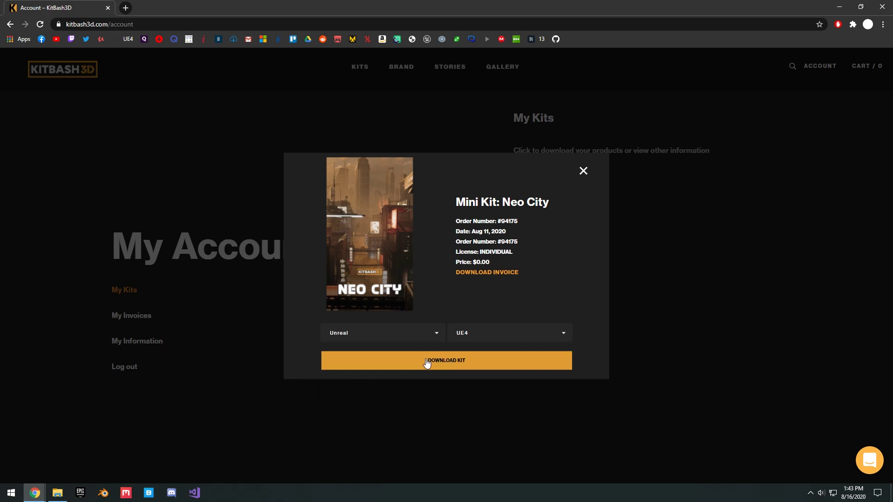
{"action": "left_click", "coordinate": [503, 362]}
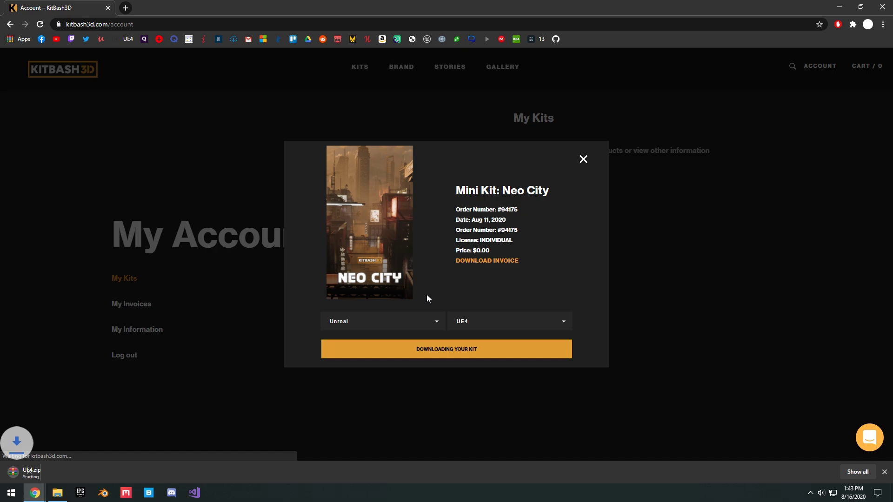
Step: View the available options for the UE4.zip download
{"action": "right_click", "coordinate": [66, 467]}
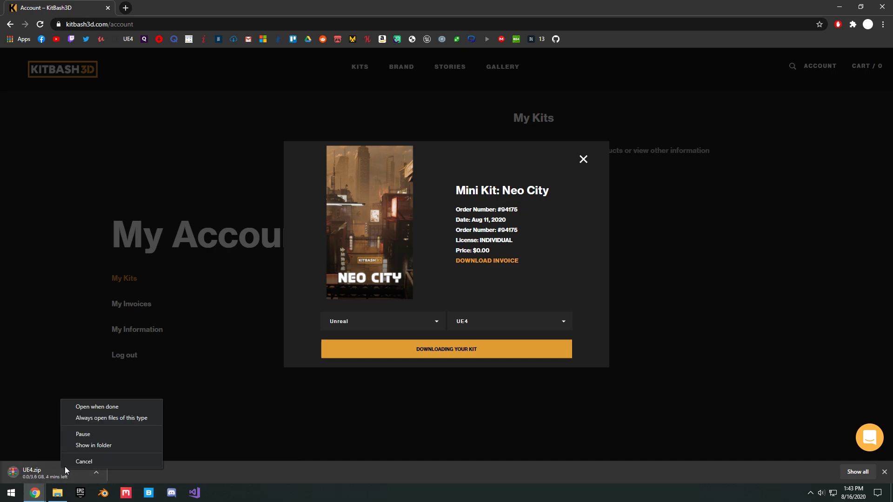
{"action": "left_click", "coordinate": [203, 429]}
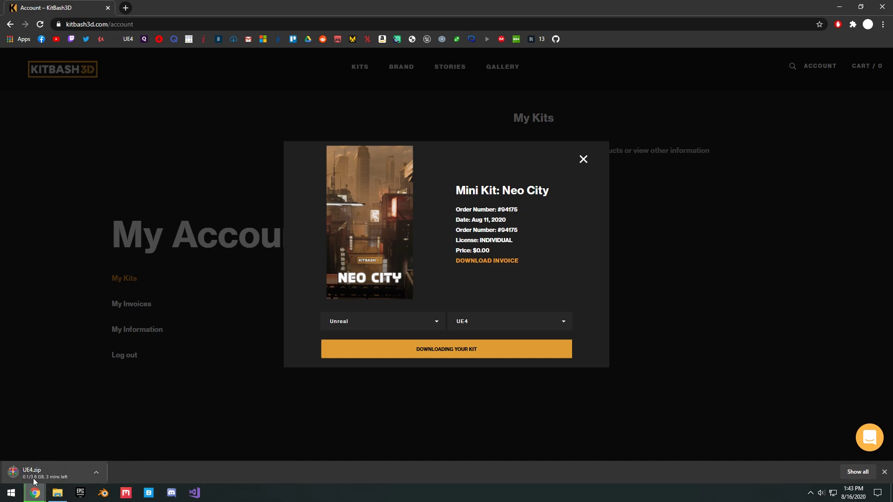
{"action": "right_click", "coordinate": [65, 479]}
{"action": "left_click", "coordinate": [102, 470]}
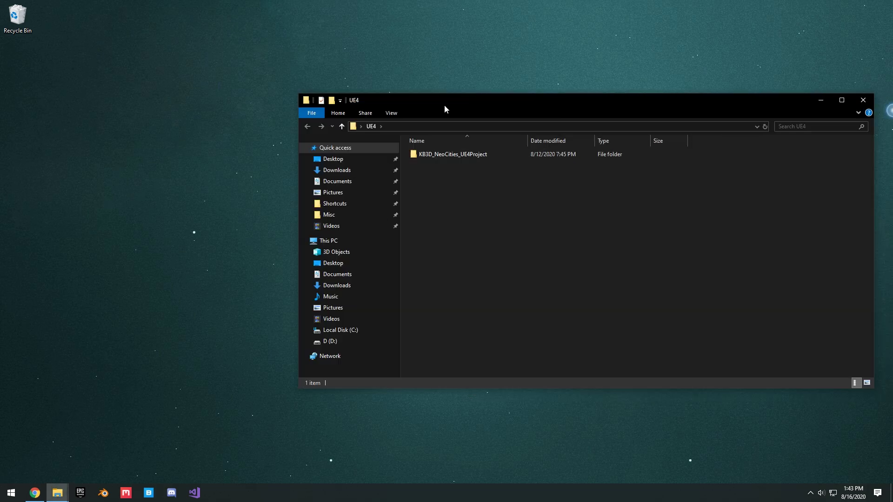
Step: In File Explorer, open the KB3D_NeoCities_UE4Project folder inside UE4 and launch the KB3D_NeoCities project
{"action": "left_click_drag", "start_coordinate": [445, 101], "coordinate": [345, 74]}
{"action": "double_click", "coordinate": [339, 125]}
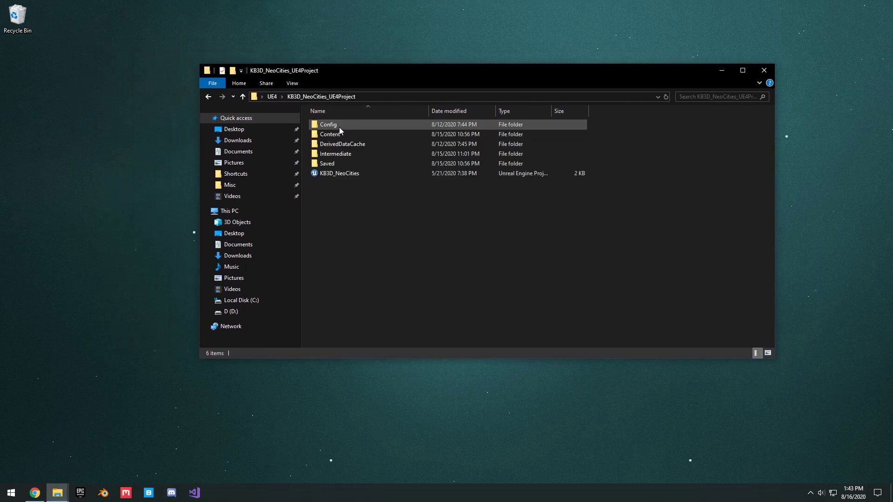
{"action": "left_click", "coordinate": [346, 175]}
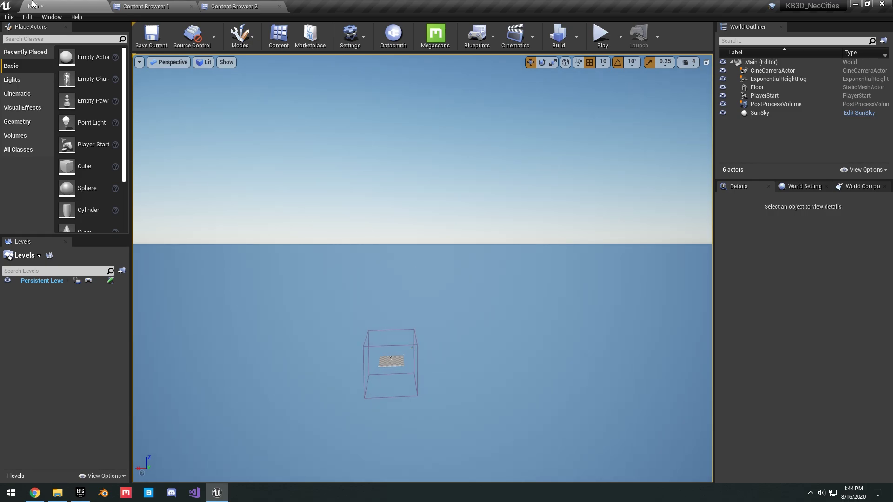
Step: Examine the Main level and the contents of the KB3D_NeoCities Geometries and Actors folders
{"action": "right_click_drag", "start_coordinate": [423, 268], "coordinate": [539, 297]}
{"action": "key", "text": "w"}
{"action": "key", "text": "d"}
{"action": "key", "text": "w"}
{"action": "right_click_drag", "start_coordinate": [409, 255], "coordinate": [409, 280]}
{"action": "left_click", "coordinate": [164, 6]}
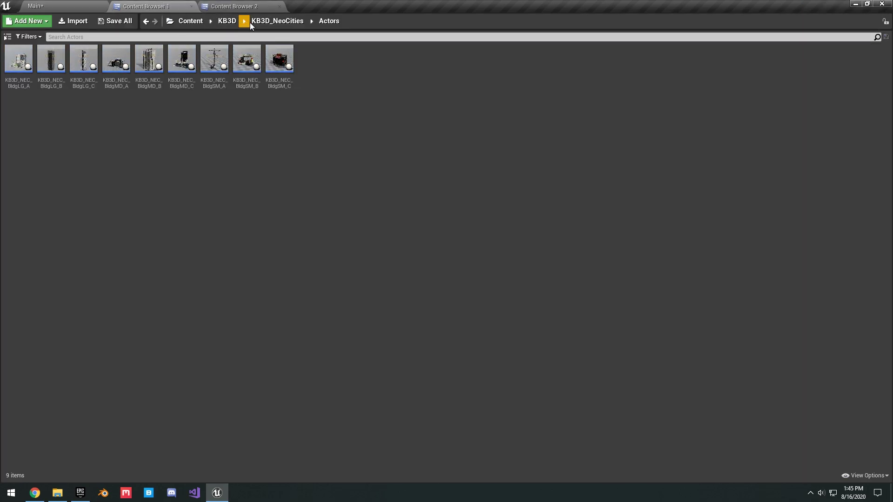
{"action": "left_click", "coordinate": [196, 25]}
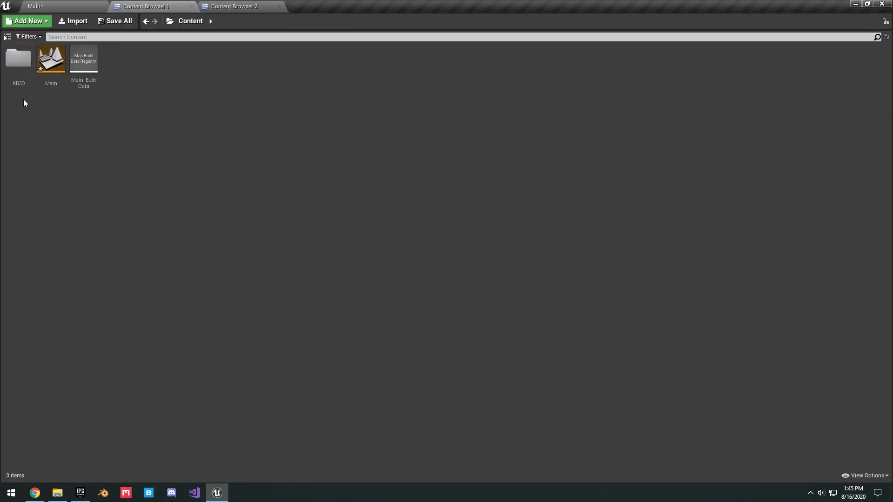
{"action": "double_click", "coordinate": [23, 75]}
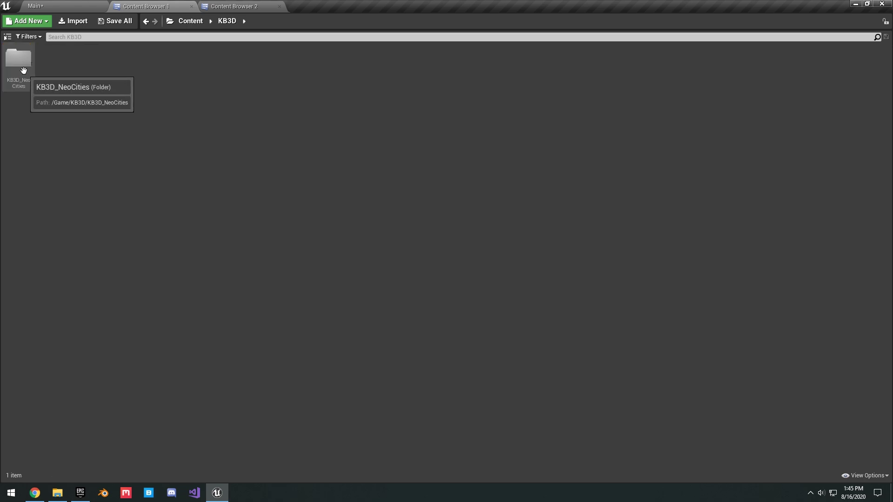
{"action": "double_click", "coordinate": [23, 65]}
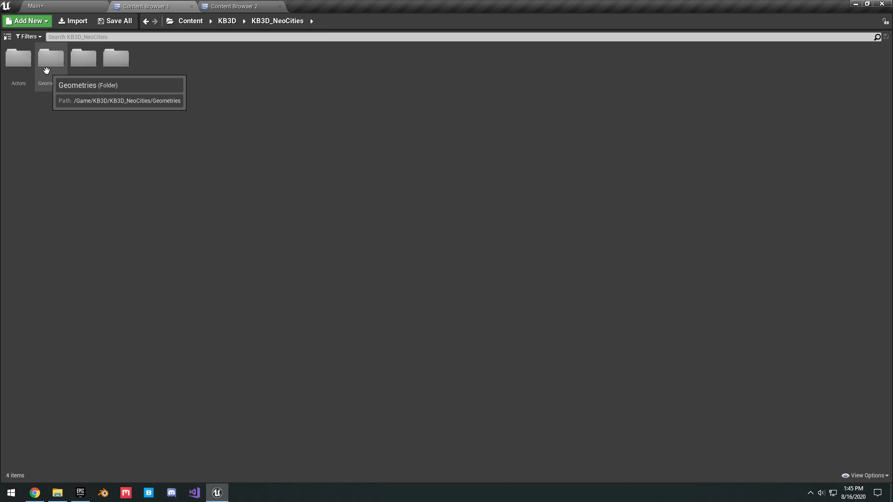
{"action": "double_click", "coordinate": [47, 70]}
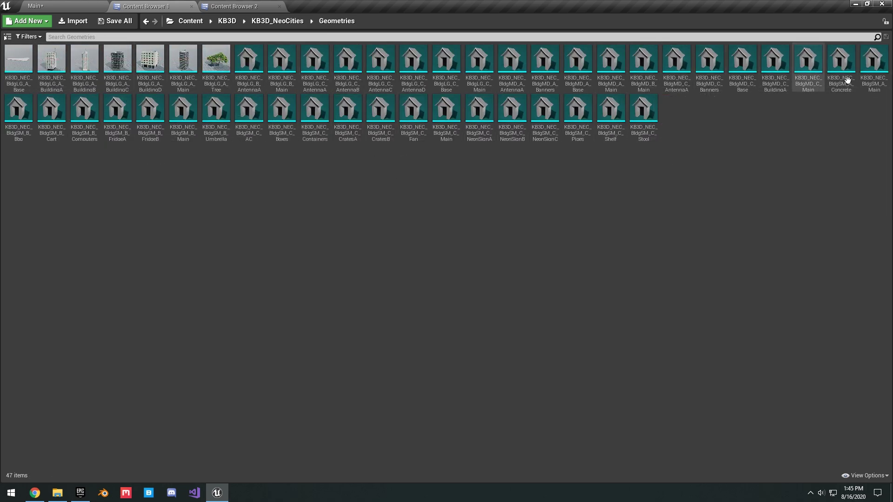
{"action": "left_click", "coordinate": [277, 21]}
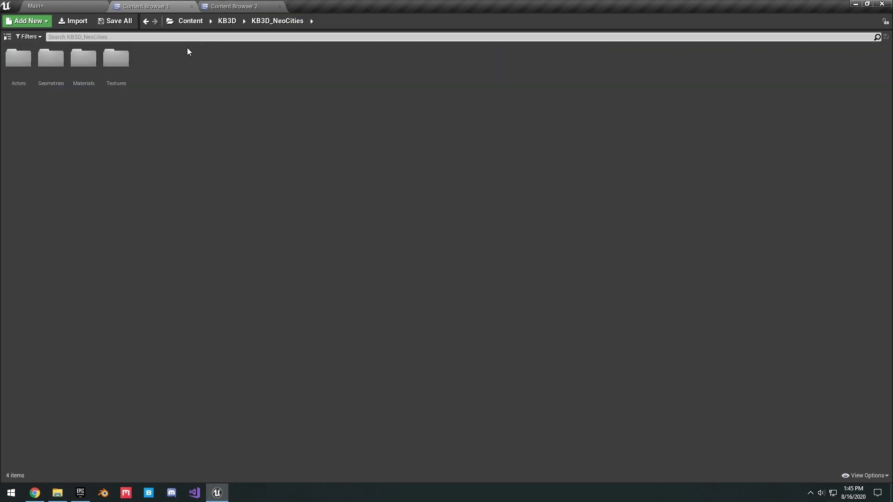
{"action": "double_click", "coordinate": [19, 65]}
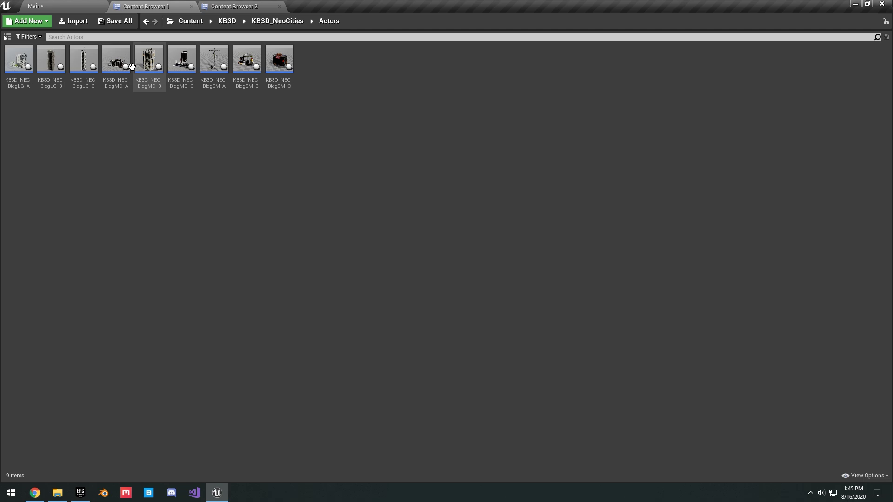
{"action": "mouse_move", "coordinate": [34, 63]}
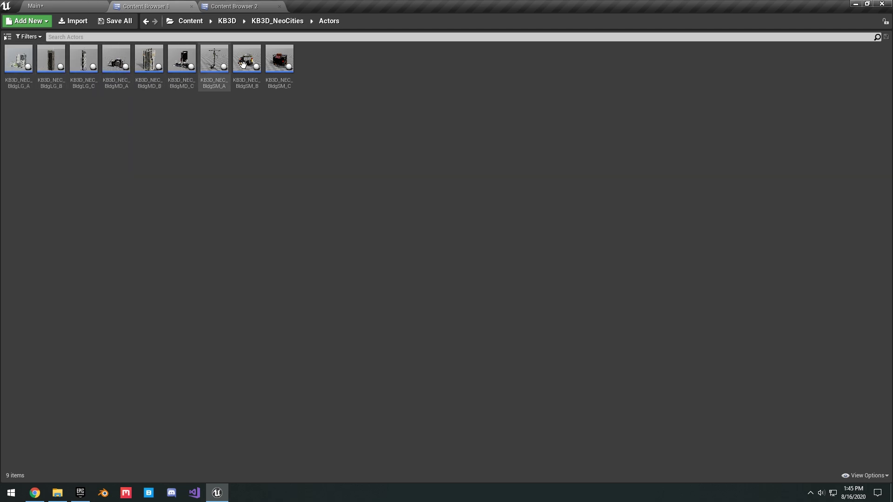
{"action": "left_click", "coordinate": [54, 5]}
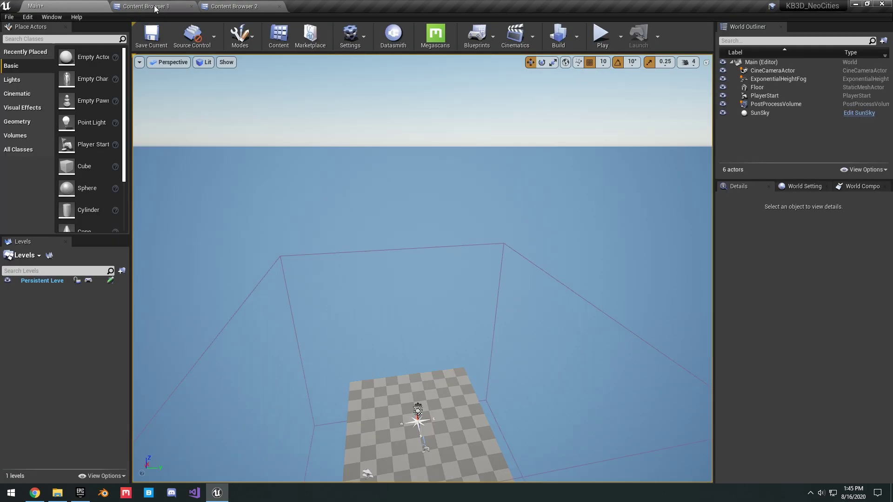
Step: Show the KB3D content folder and open the KitBashed project in a reduced editor window in front of it
{"action": "left_click", "coordinate": [155, 6]}
{"action": "left_click", "coordinate": [225, 22]}
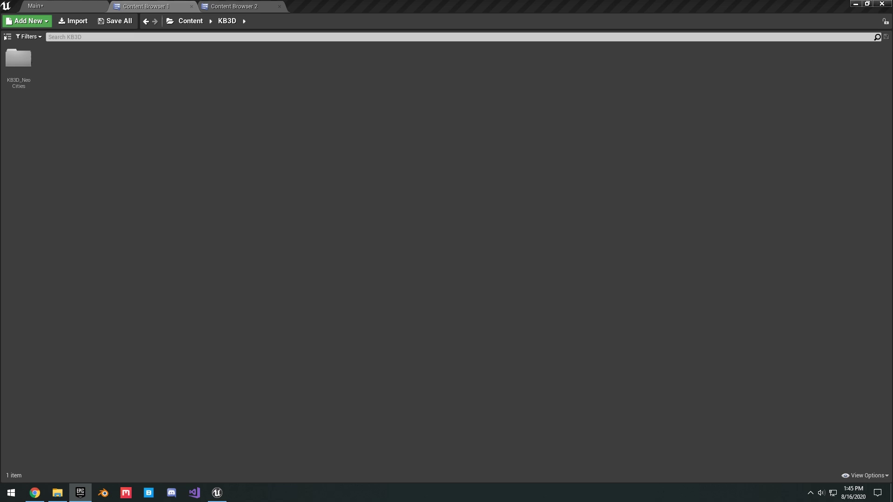
{"action": "left_click", "coordinate": [224, 138]}
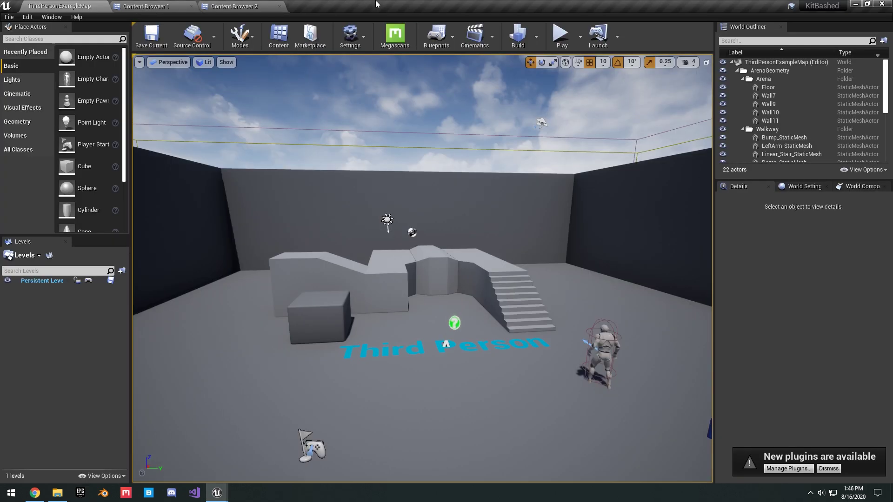
{"action": "left_click_drag", "start_coordinate": [377, 4], "coordinate": [535, 30]}
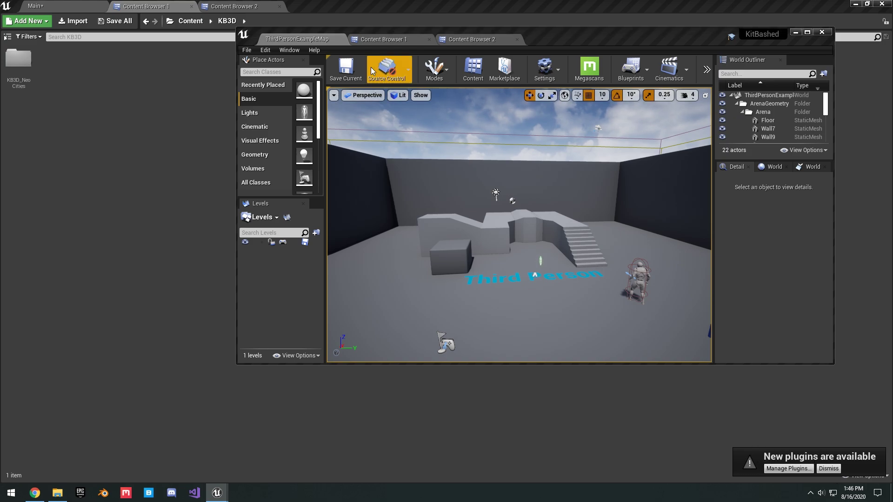
{"action": "left_click_drag", "start_coordinate": [737, 35], "coordinate": [780, 68]}
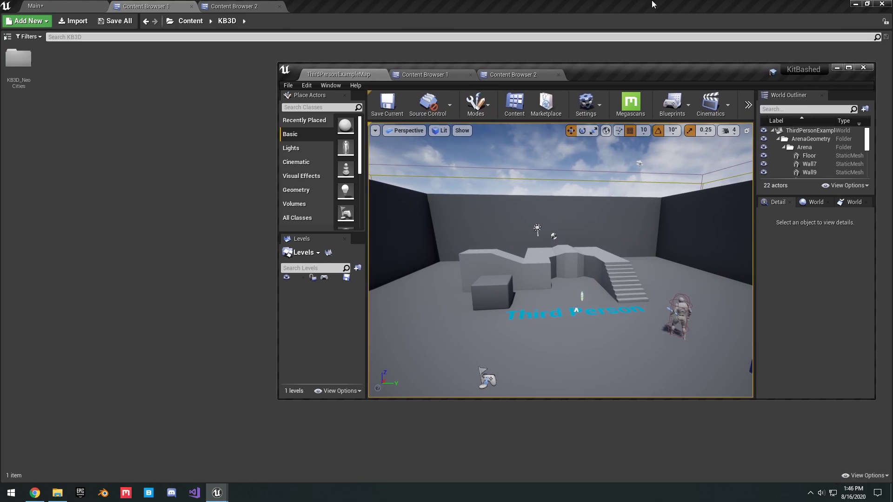
{"action": "left_click", "coordinate": [118, 72]}
Step: Start migrating the KB3D_NeoCities folder, saving the modified Main level files and accepting the list of assets
{"action": "left_click", "coordinate": [26, 59]}
{"action": "right_click", "coordinate": [27, 59]}
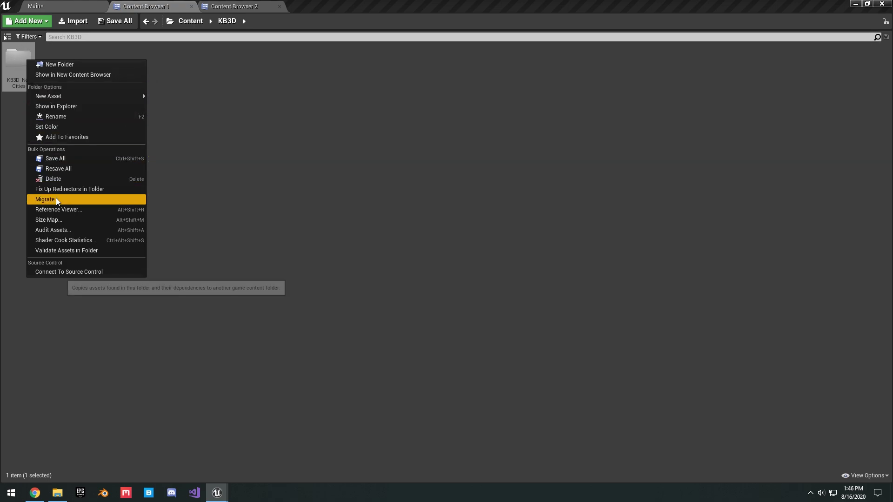
{"action": "left_click", "coordinate": [56, 197]}
{"action": "left_click", "coordinate": [491, 330]}
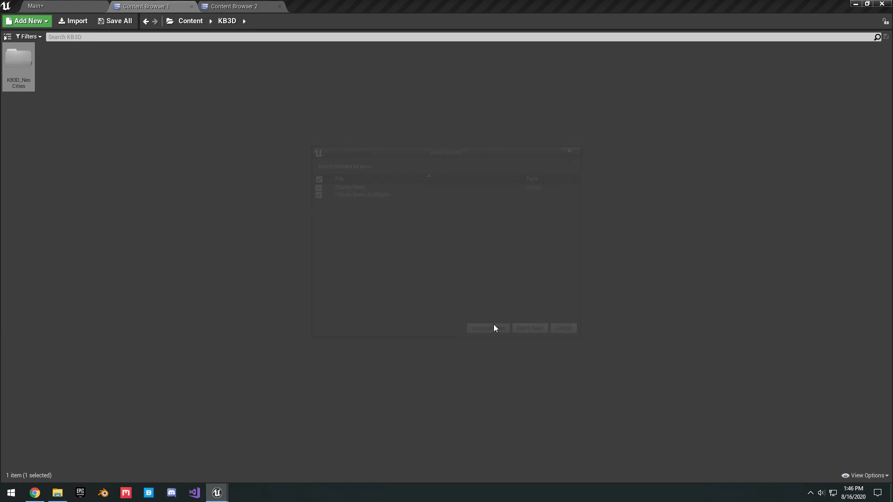
{"action": "scroll", "coordinate": [532, 294], "scroll_direction": "down", "scroll_amount": 3}
{"action": "left_click", "coordinate": [530, 356]}
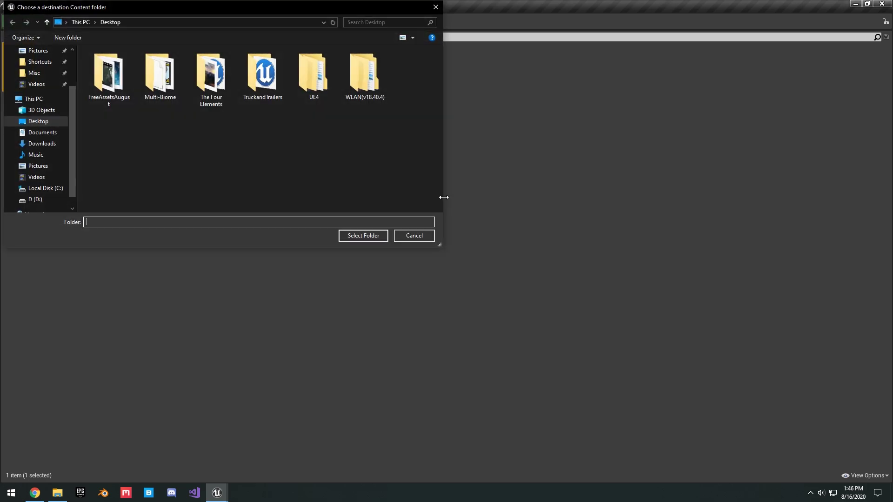
Step: Choose the KitBashed project's Content folder under Documents > Unreal Projects as the migration destination
{"action": "scroll", "coordinate": [188, 135], "scroll_direction": "up", "scroll_amount": 2}
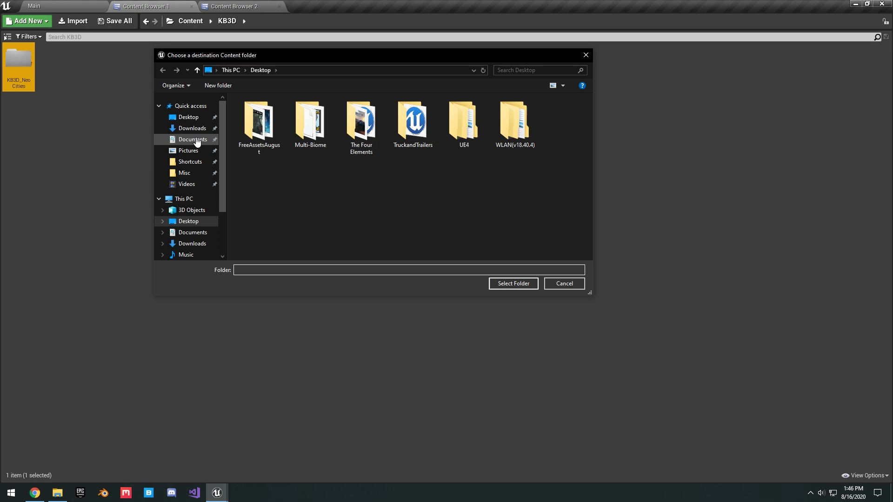
{"action": "left_click", "coordinate": [193, 142]}
{"action": "scroll", "coordinate": [307, 152], "scroll_direction": "down", "scroll_amount": 1}
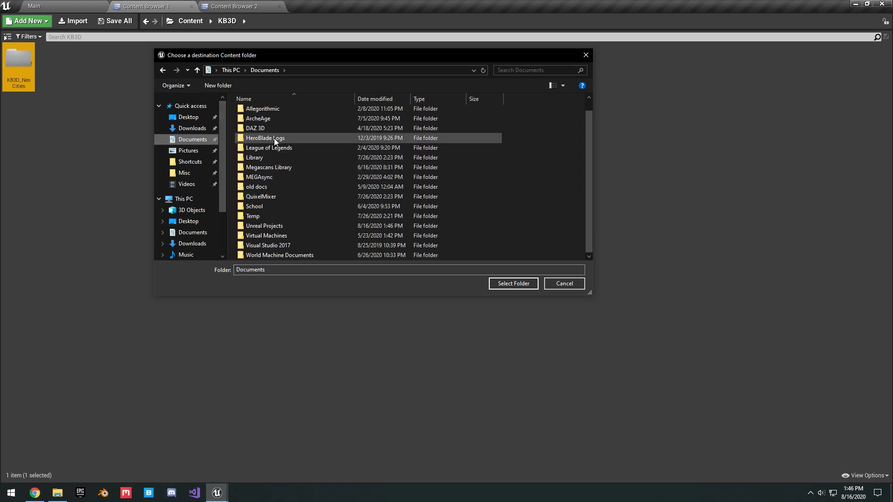
{"action": "double_click", "coordinate": [282, 226]}
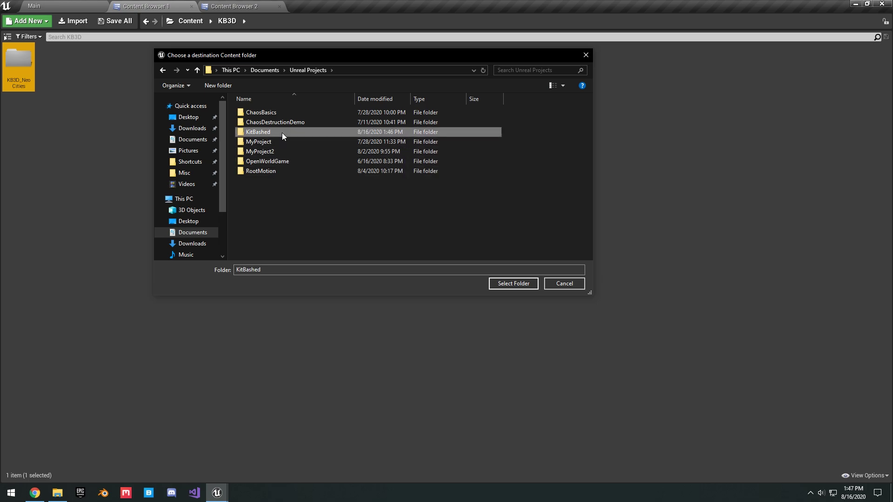
{"action": "double_click", "coordinate": [282, 133]}
{"action": "double_click", "coordinate": [272, 120]}
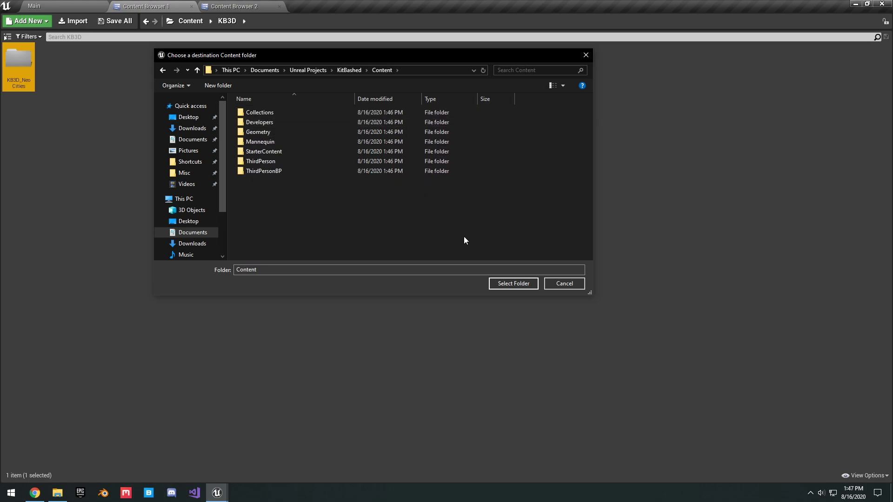
{"action": "left_click", "coordinate": [519, 286]}
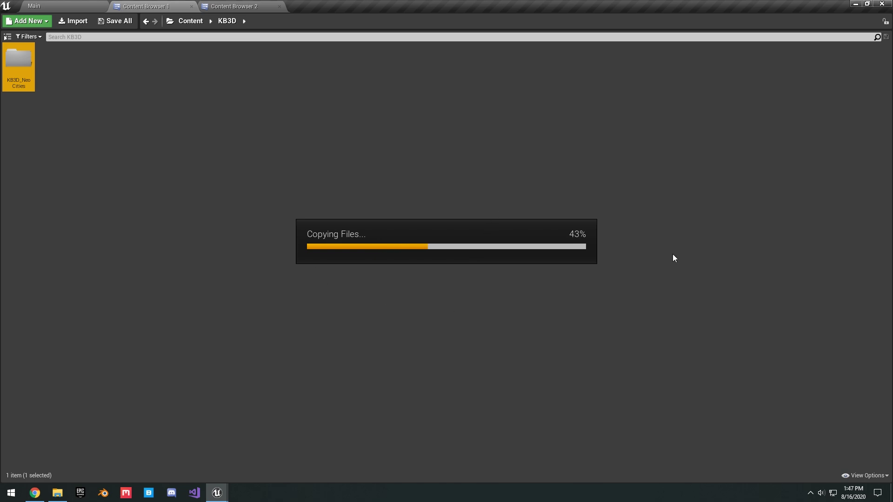
Step: Switch to the KitBashed project, create a new level from the Default template and delete its floor
{"action": "key", "text": "alt+Tab"}
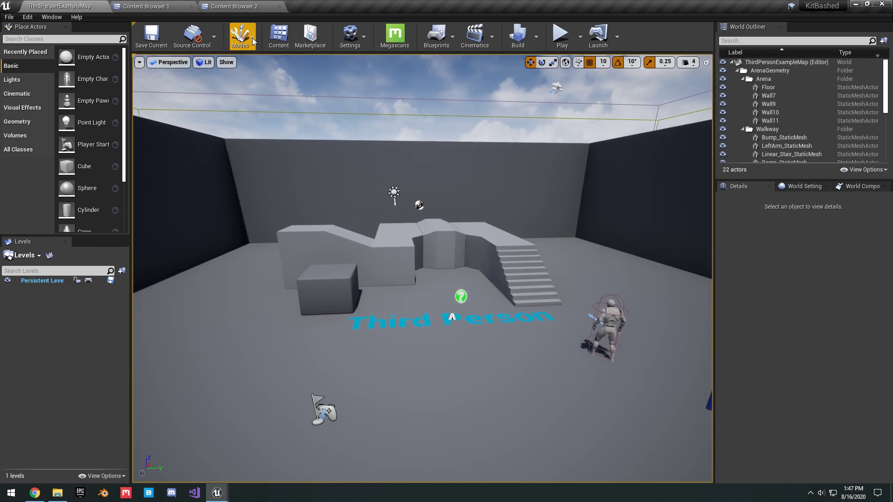
{"action": "left_click", "coordinate": [210, 4]}
{"action": "left_click", "coordinate": [61, 5]}
{"action": "left_click", "coordinate": [12, 18]}
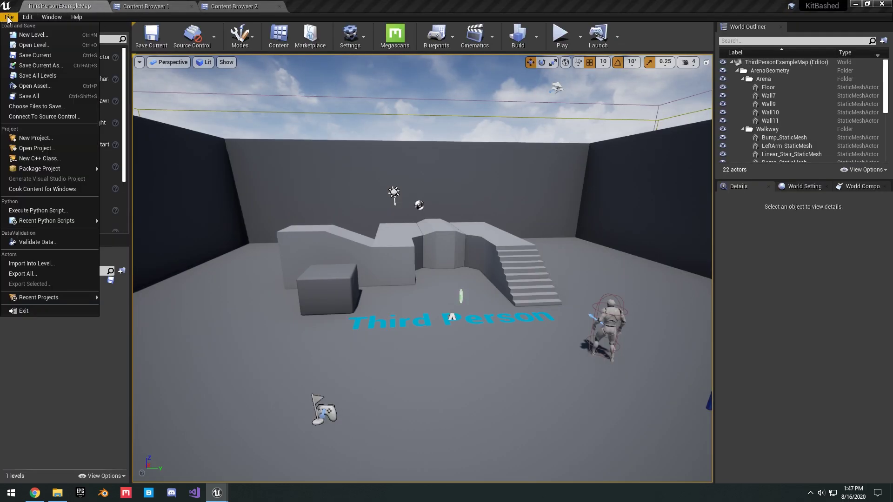
{"action": "left_click", "coordinate": [24, 35]}
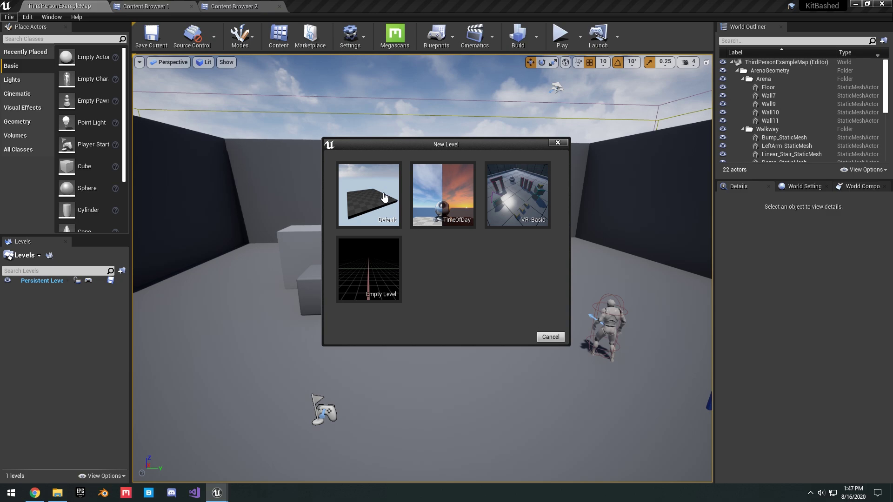
{"action": "left_click", "coordinate": [365, 204]}
{"action": "left_click", "coordinate": [800, 79]}
Step: Set the SkyLight's mobility to Movable and add a landscape to the level
{"action": "left_click", "coordinate": [806, 105]}
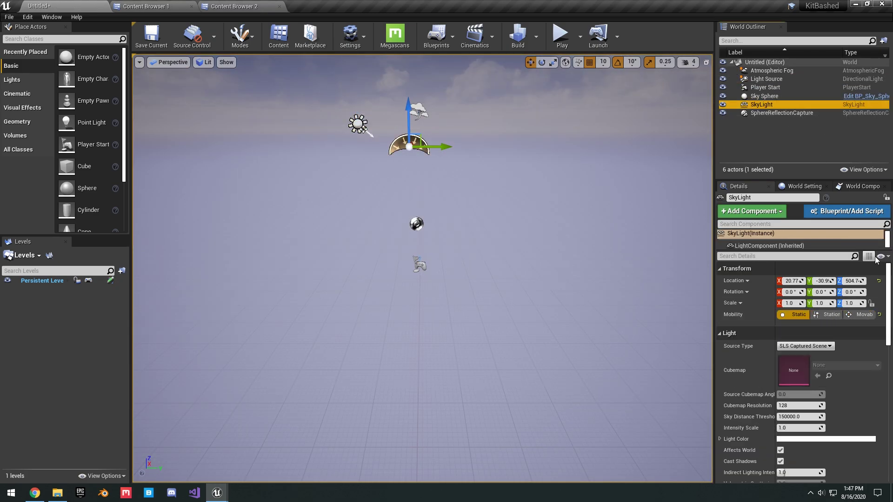
{"action": "left_click", "coordinate": [240, 36]}
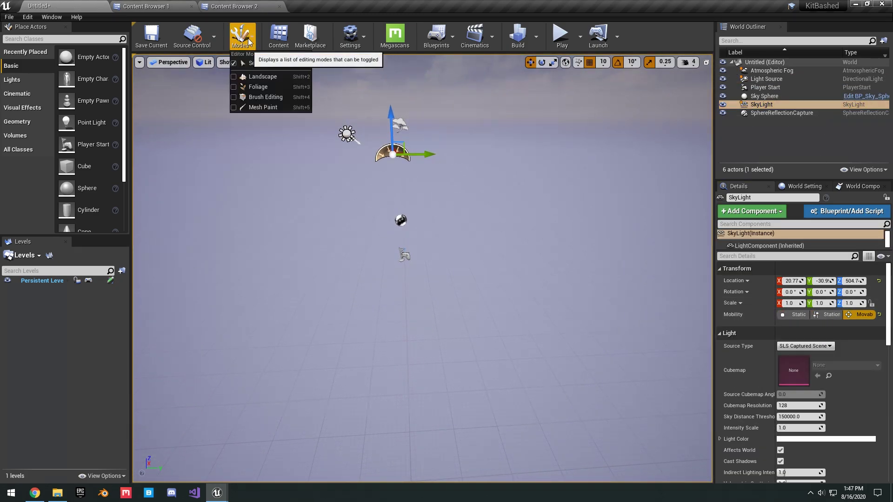
{"action": "left_click", "coordinate": [277, 82]}
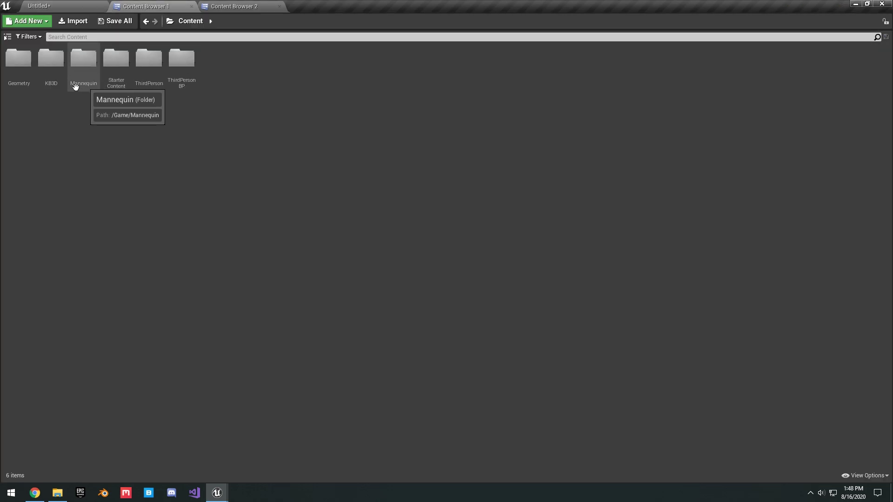
Step: Place all the building actors from the KB3D_NeoCities Actors folder in the level
{"action": "double_click", "coordinate": [51, 58]}
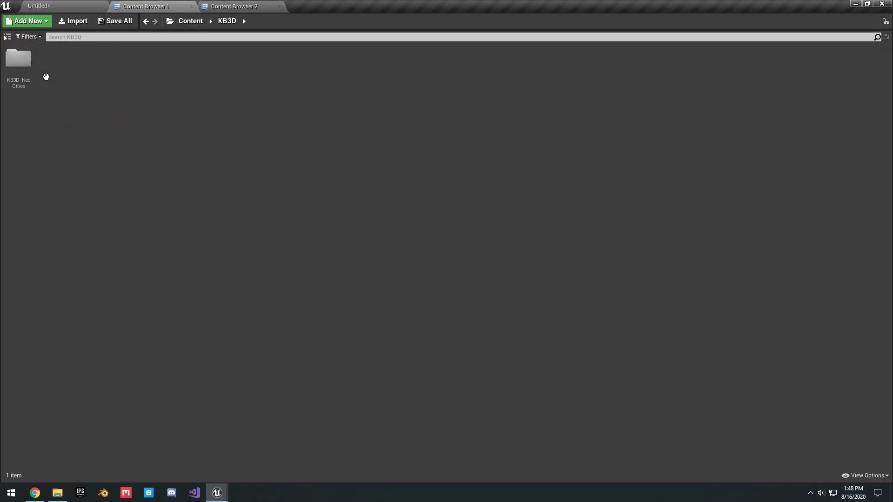
{"action": "double_click", "coordinate": [18, 59]}
{"action": "double_click", "coordinate": [23, 60]}
{"action": "key", "text": "ctrl+a"}
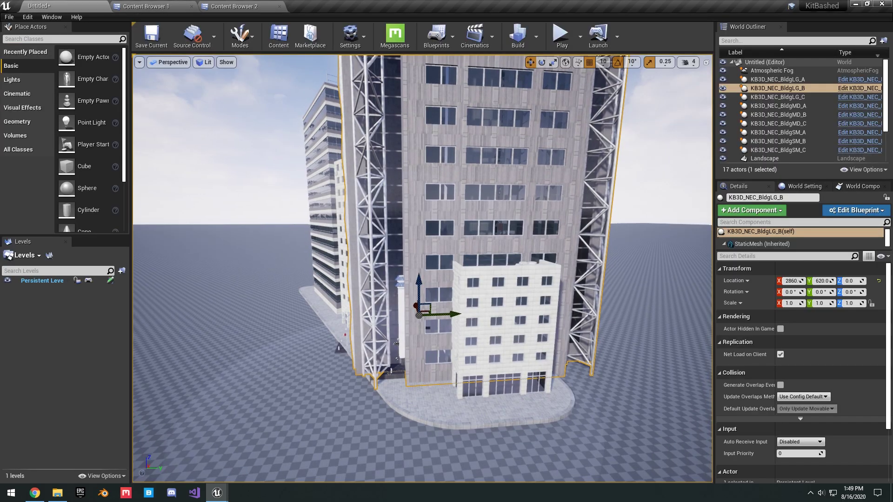
Step: Move the KB3D_NEC_BldgLG_B and KB3D_NEC_BldgLG_C towers along Y to opposite sides of the overlapping buildings
{"action": "scroll", "coordinate": [454, 312], "scroll_direction": "down", "scroll_amount": 3}
{"action": "left_click_drag", "start_coordinate": [450, 313], "coordinate": [142, 313]}
{"action": "right_click_drag", "start_coordinate": [526, 279], "coordinate": [570, 279]}
{"action": "left_click", "coordinate": [525, 279]}
{"action": "key", "text": "s"}
{"action": "left_click_drag", "start_coordinate": [431, 363], "coordinate": [694, 342]}
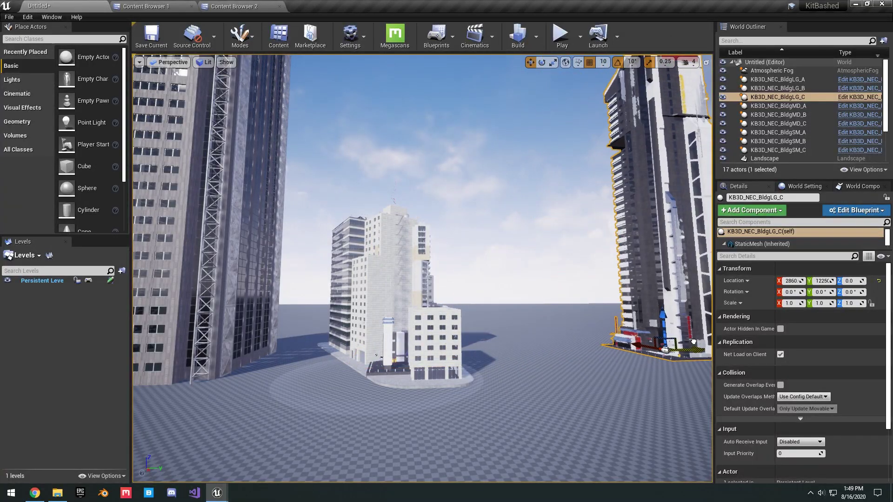
Step: Separate the overlapping medium and small buildings, moving KB3D_NEC_BldgMD_C along X to about -6420
{"action": "left_click", "coordinate": [437, 333]}
{"action": "right_click_drag", "start_coordinate": [437, 333], "coordinate": [419, 340]}
{"action": "left_click_drag", "start_coordinate": [459, 352], "coordinate": [587, 361]}
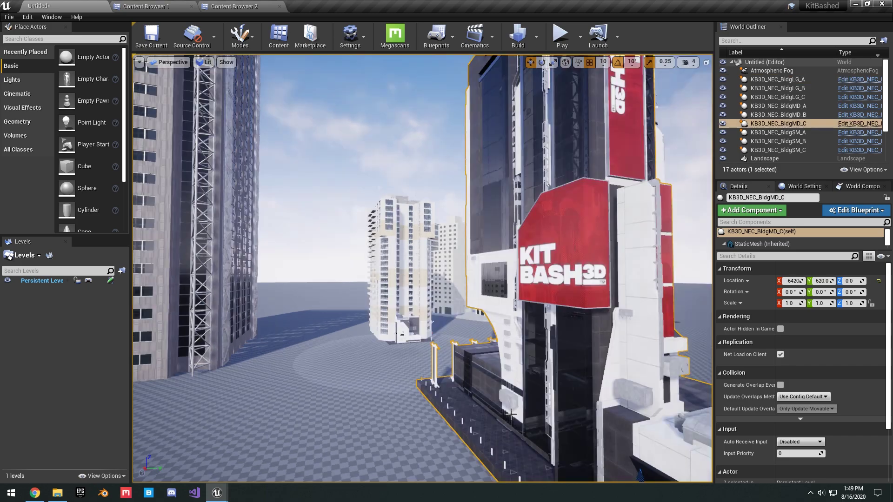
{"action": "right_click_drag", "start_coordinate": [422, 268], "coordinate": [390, 297]}
{"action": "left_click", "coordinate": [426, 248]}
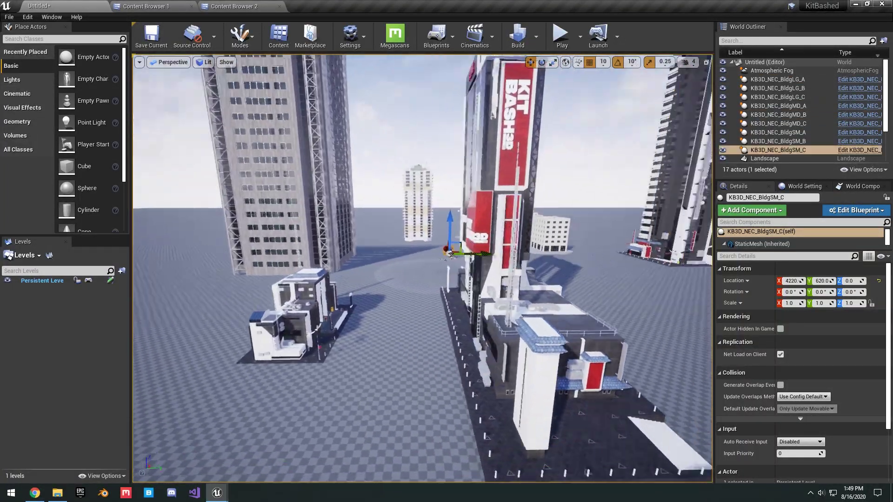
Step: Move the KB3D_NEC_BldgLG_C tower along Y to about 10620, closer to the other buildings
{"action": "right_click_drag", "start_coordinate": [600, 196], "coordinate": [618, 137]}
{"action": "key", "text": "w"}
{"action": "right_click_drag", "start_coordinate": [481, 191], "coordinate": [484, 244]}
{"action": "key", "text": "w"}
{"action": "key", "text": "s"}
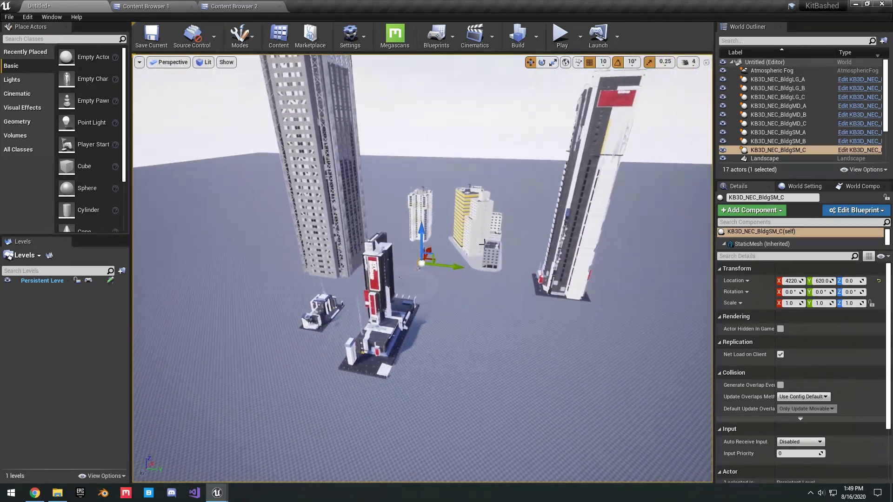
{"action": "left_click", "coordinate": [585, 269]}
{"action": "left_click_drag", "start_coordinate": [589, 285], "coordinate": [558, 282]}
Step: Start a play preview from a spot on the landscape beside the KB3D_NEC_BldgMD_C building
{"action": "right_click_drag", "start_coordinate": [491, 306], "coordinate": [475, 272]}
{"action": "key", "text": "d"}
{"action": "key", "text": "q"}
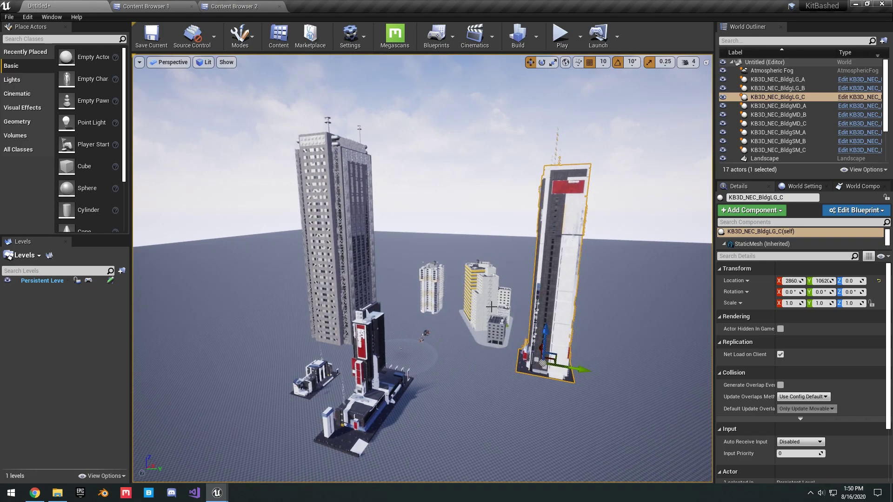
{"action": "right_click_drag", "start_coordinate": [464, 302], "coordinate": [455, 321]}
{"action": "key", "text": "w"}
{"action": "right_click", "coordinate": [464, 302]}
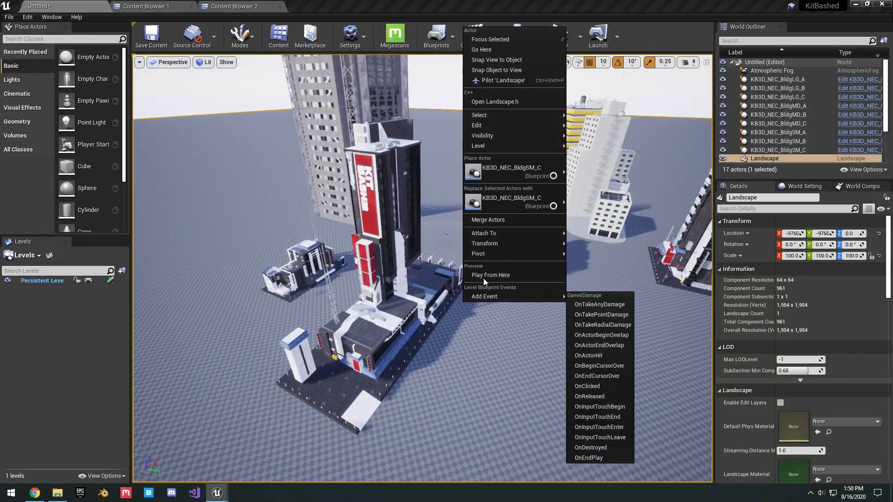
{"action": "left_click", "coordinate": [484, 275]}
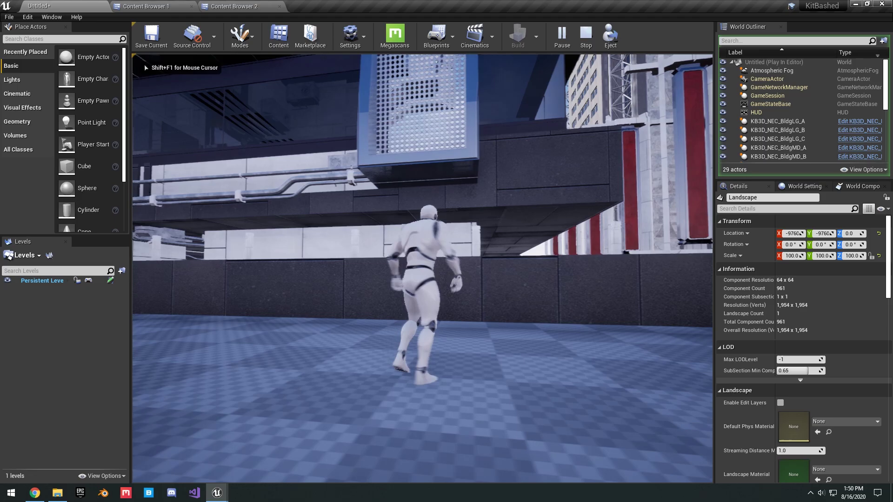
Step: Run and jump the character against the KB3D_NEC_BldgMD_C building to test its collision
{"action": "key", "text": "w"}
{"action": "key", "text": "space"}
{"action": "key", "text": "a"}
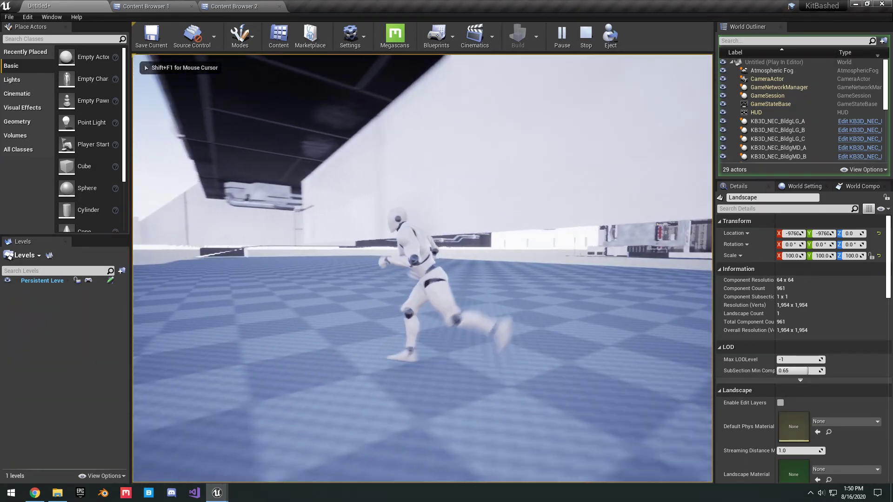
{"action": "key", "text": "d"}
{"action": "key", "text": "w"}
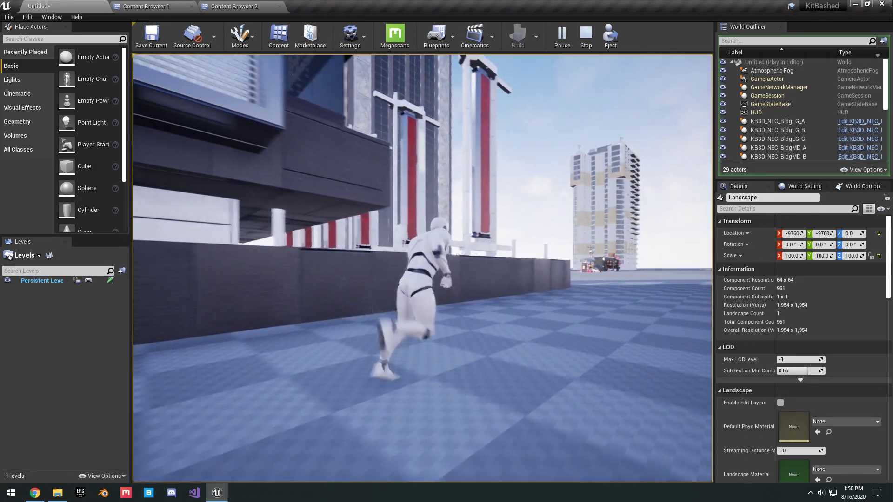
{"action": "key", "text": "space"}
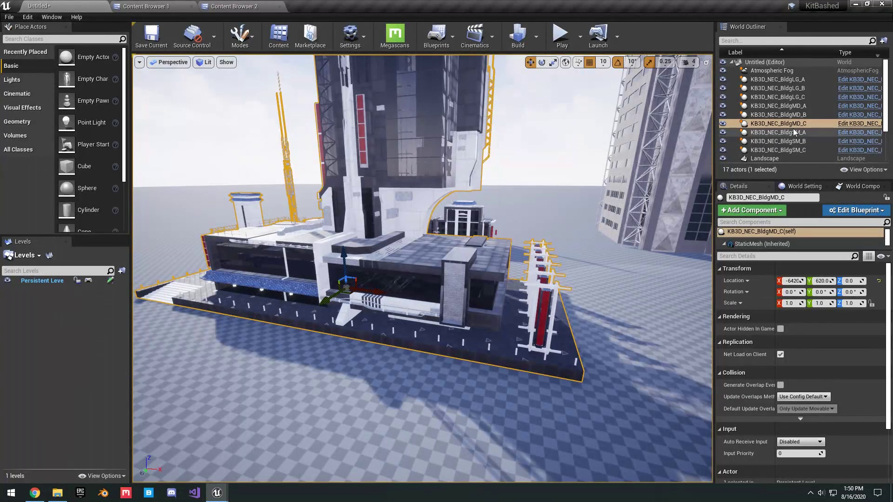
Step: Set Collision Complexity to Use Complex Collision As Simple on the tower static mesh of KB3D_NEC_BldgMD_C
{"action": "right_click", "coordinate": [793, 128]}
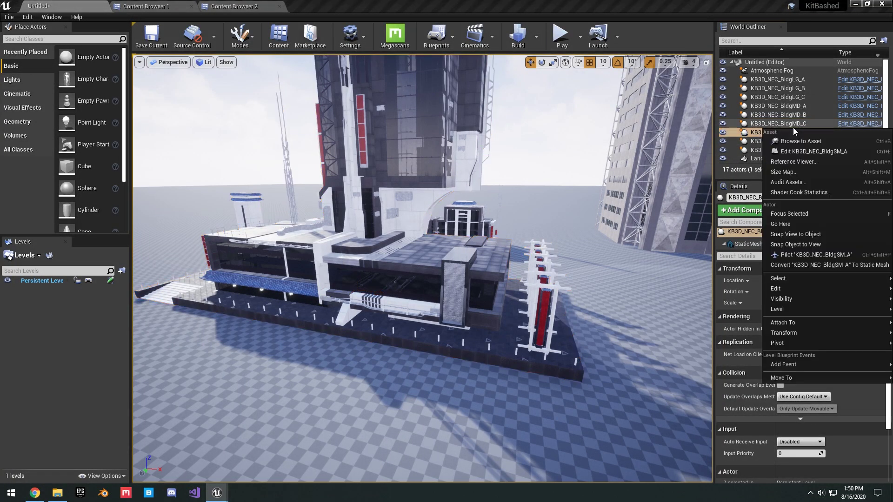
{"action": "left_click", "coordinate": [793, 126]}
{"action": "left_click", "coordinate": [184, 5]}
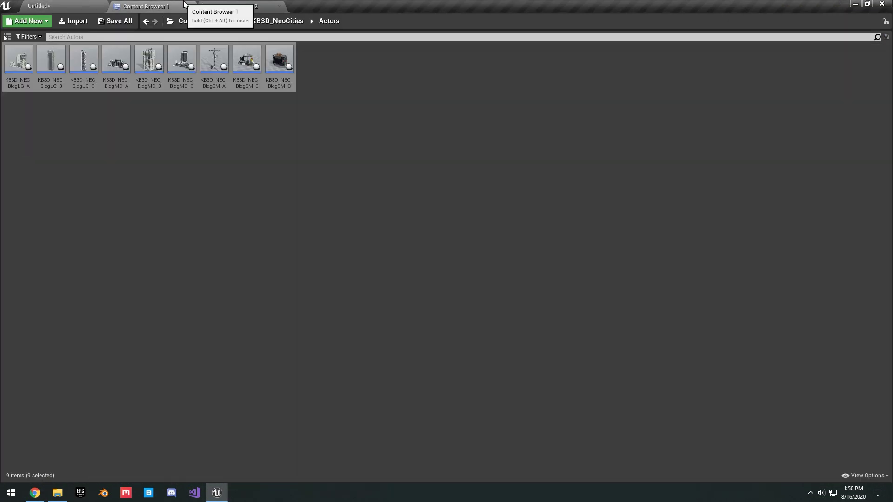
{"action": "left_click", "coordinate": [235, 6]}
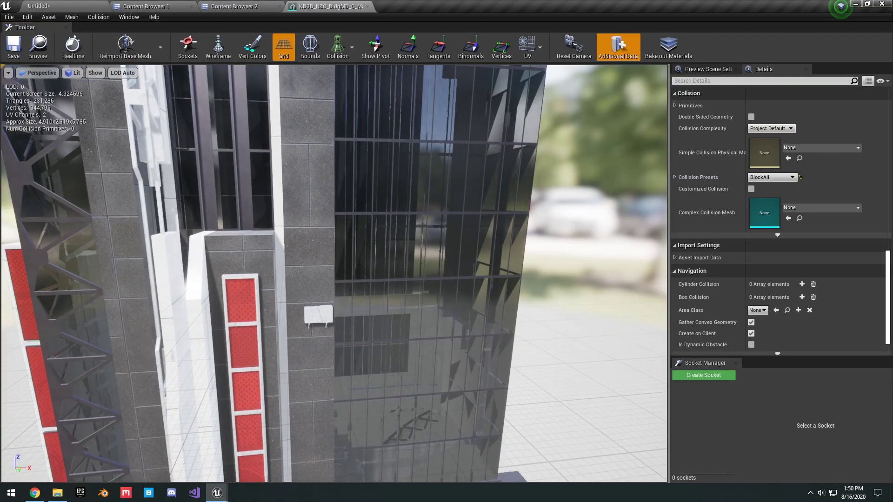
{"action": "scroll", "coordinate": [334, 274], "scroll_direction": "down", "scroll_amount": 10}
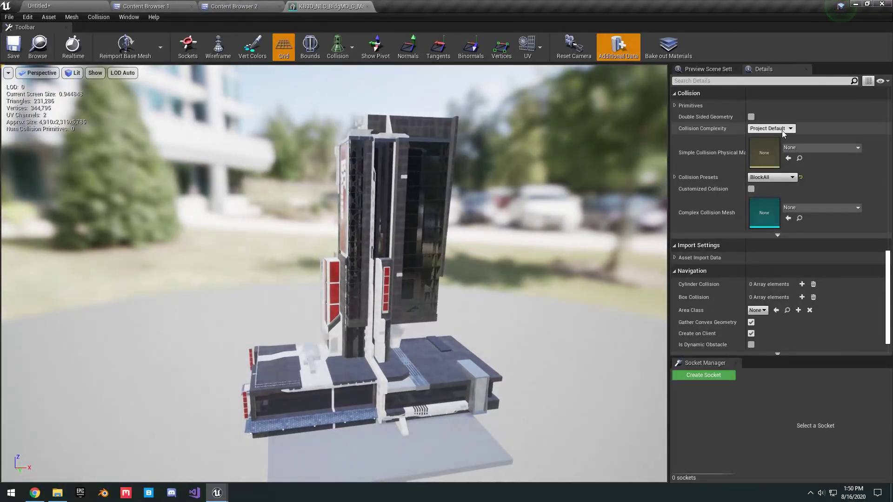
{"action": "left_click", "coordinate": [784, 130]}
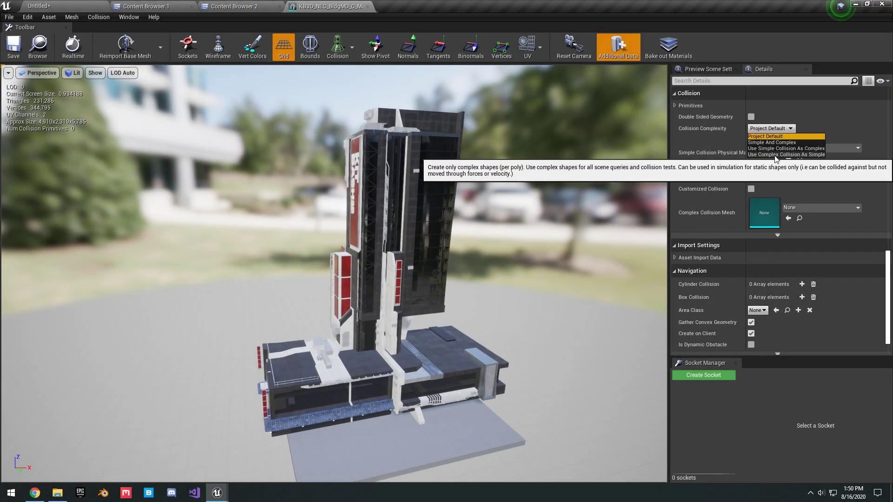
{"action": "left_click", "coordinate": [776, 155]}
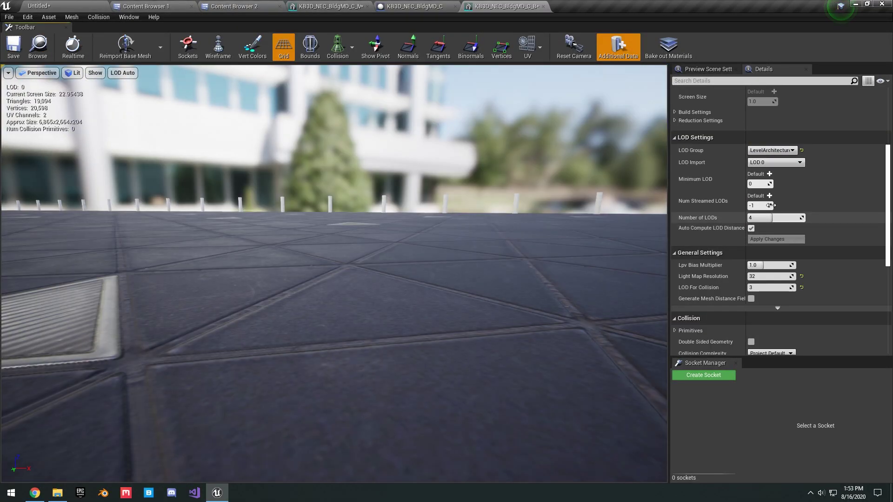
Step: Set the base static mesh of KB3D_NEC_BldgMD_C to Use Complex Collision As Simple as its Collision Complexity
{"action": "scroll", "coordinate": [771, 229], "scroll_direction": "down", "scroll_amount": 5}
{"action": "left_click", "coordinate": [773, 254]}
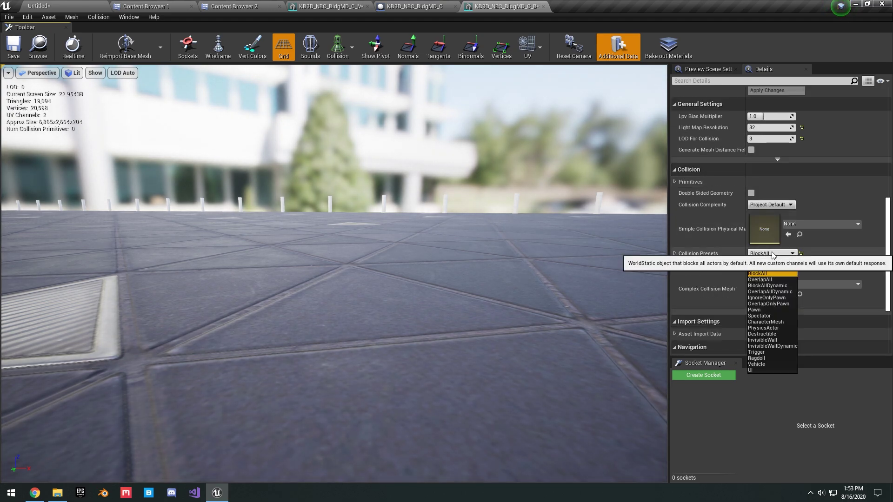
{"action": "left_click", "coordinate": [776, 205]}
{"action": "left_click", "coordinate": [774, 231]}
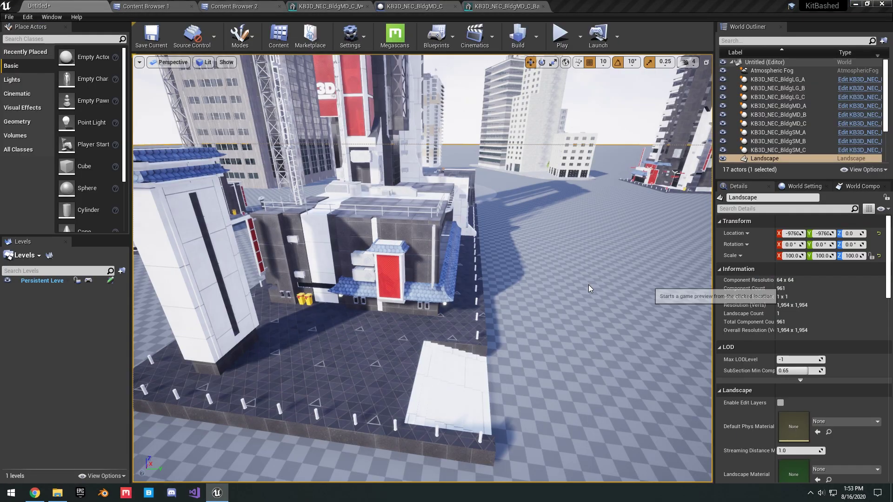
Step: Play the level and run the character up the stairs and around the KB3D_NEC_BldgMD_C base to check its collision
{"action": "key", "text": "alt+p"}
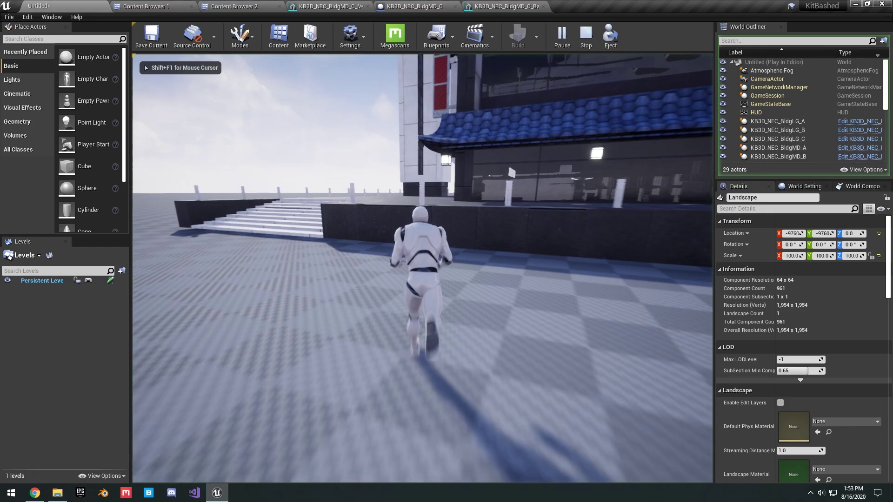
{"action": "key", "text": "space"}
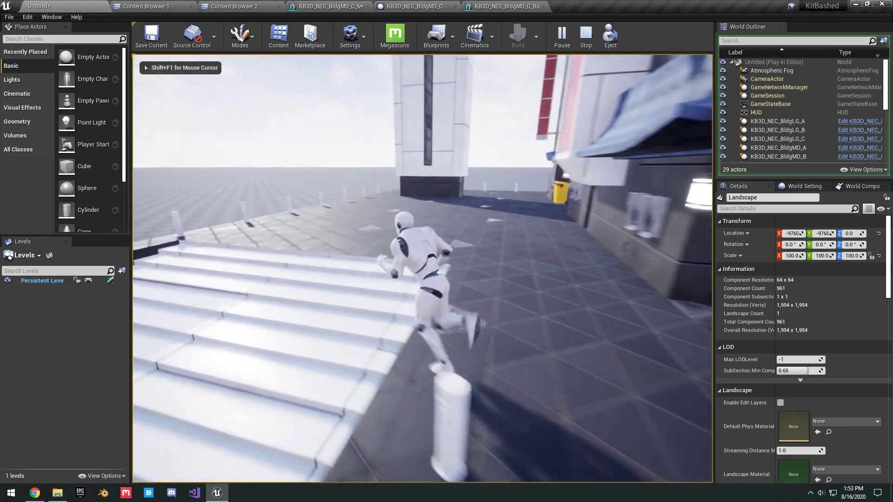
{"action": "key", "text": "w"}
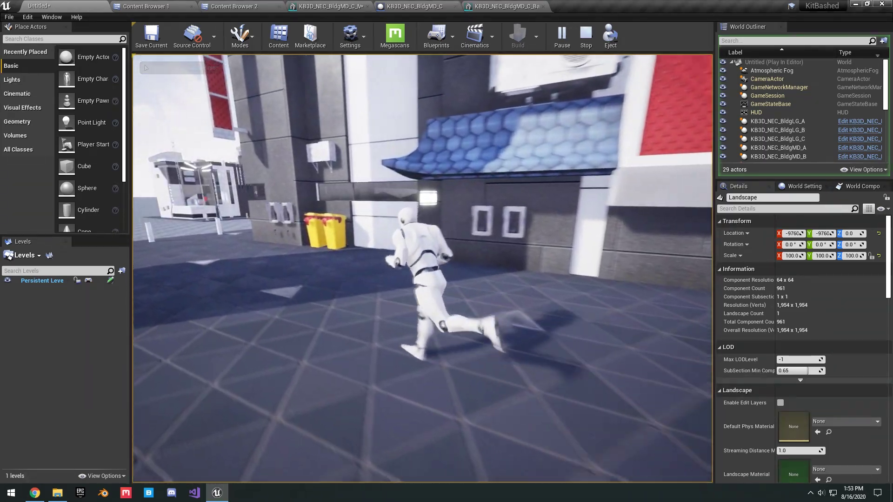
{"action": "key", "text": "w"}
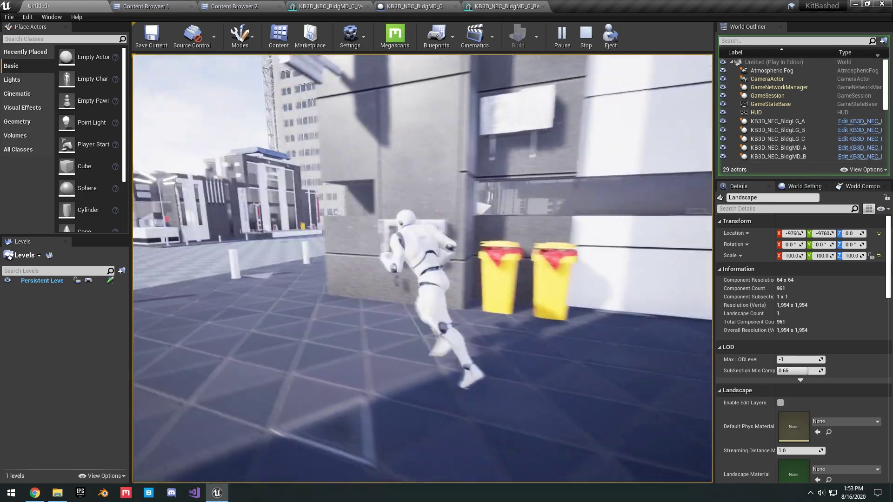
{"action": "key", "text": "w"}
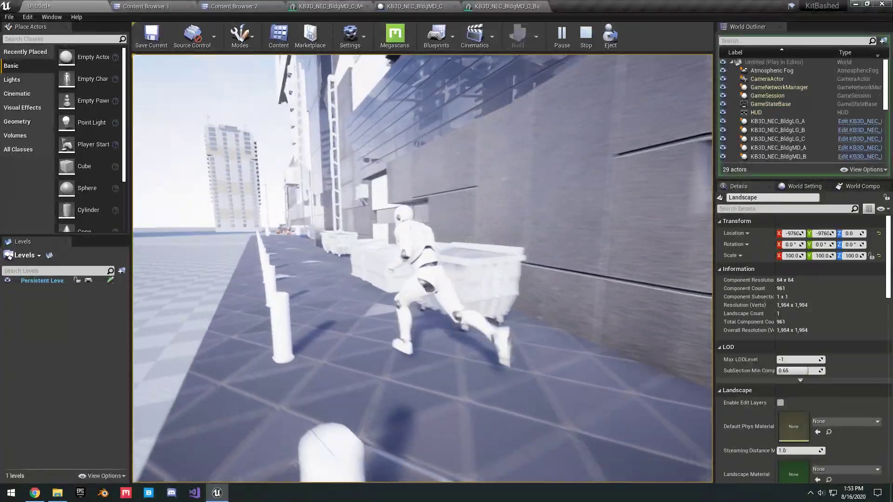
{"action": "key", "text": "w"}
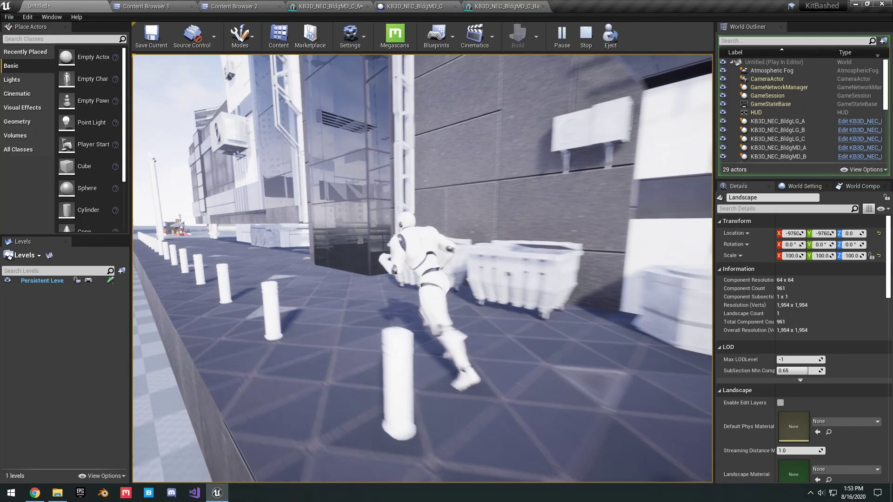
{"action": "key", "text": "w"}
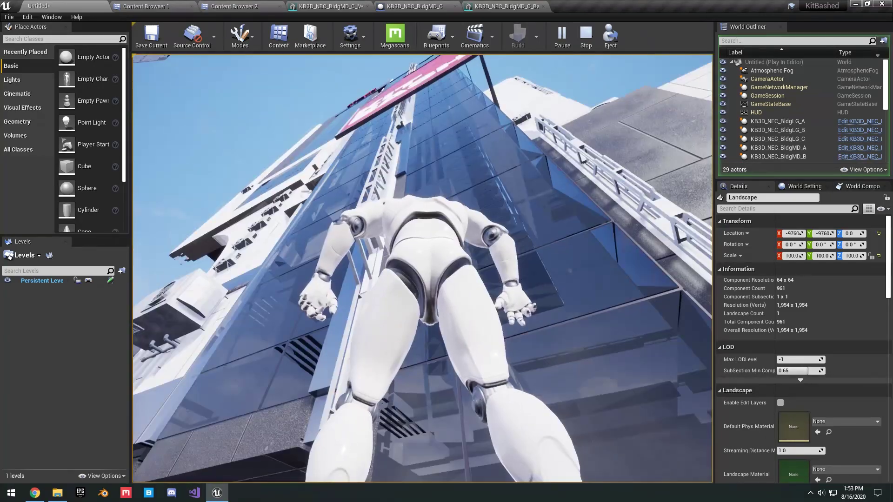
{"action": "key", "text": "a"}
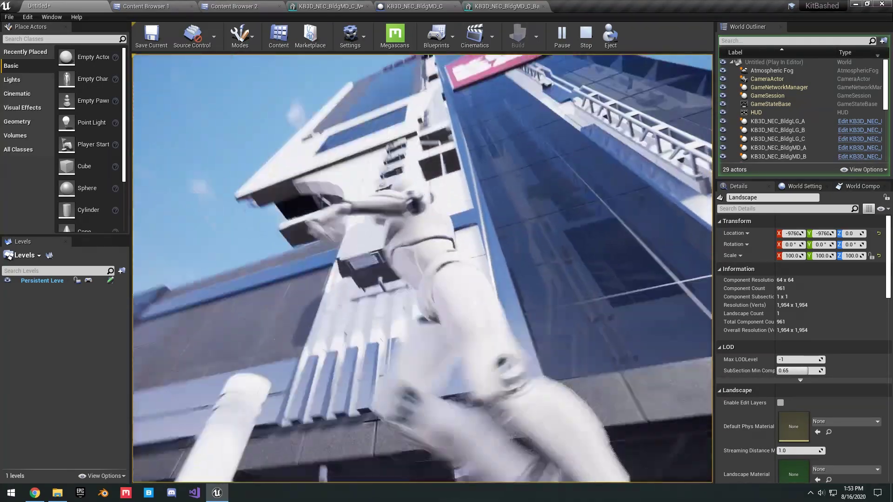
{"action": "key", "text": "w"}
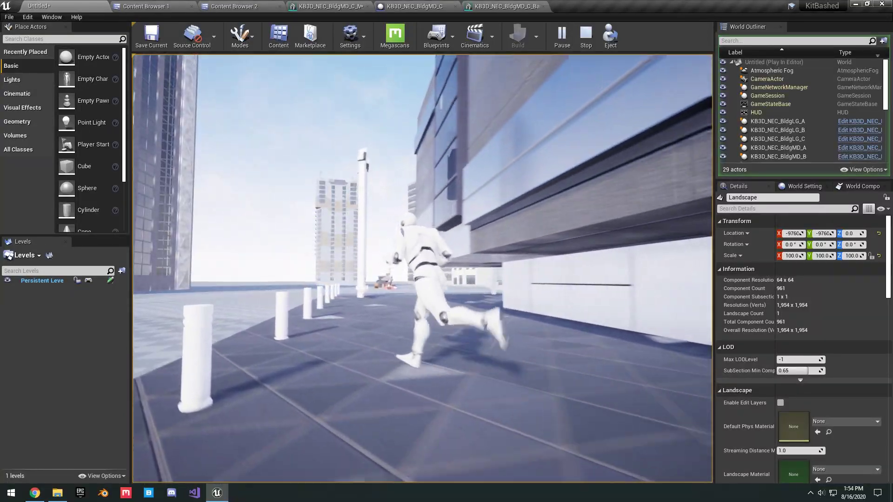
{"action": "key", "text": "d"}
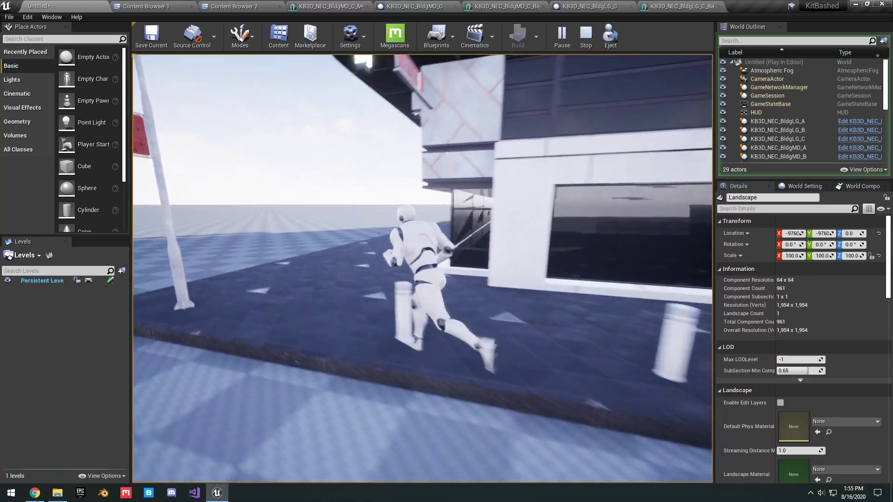
Step: Run the character along the foot of the KB3D_NEC_BldgLG_C tower while looking up at it, and end the play session
{"action": "key", "text": "a"}
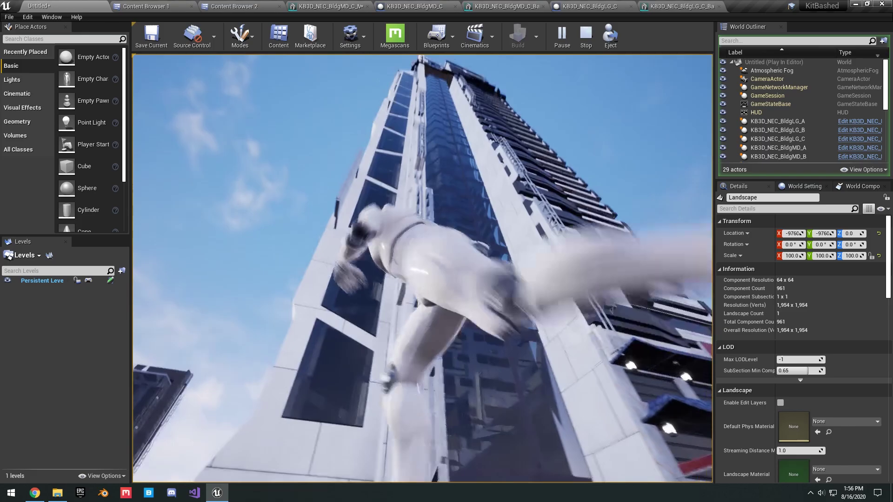
{"action": "key", "text": "w"}
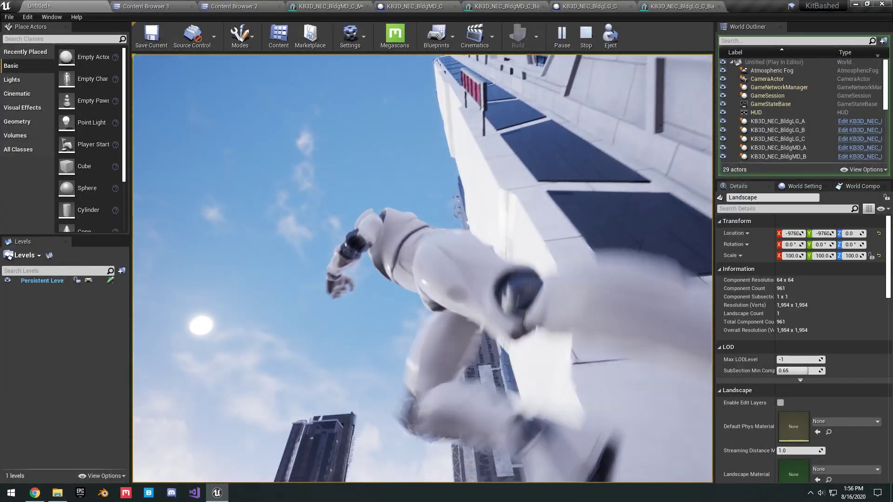
{"action": "key", "text": "Escape"}
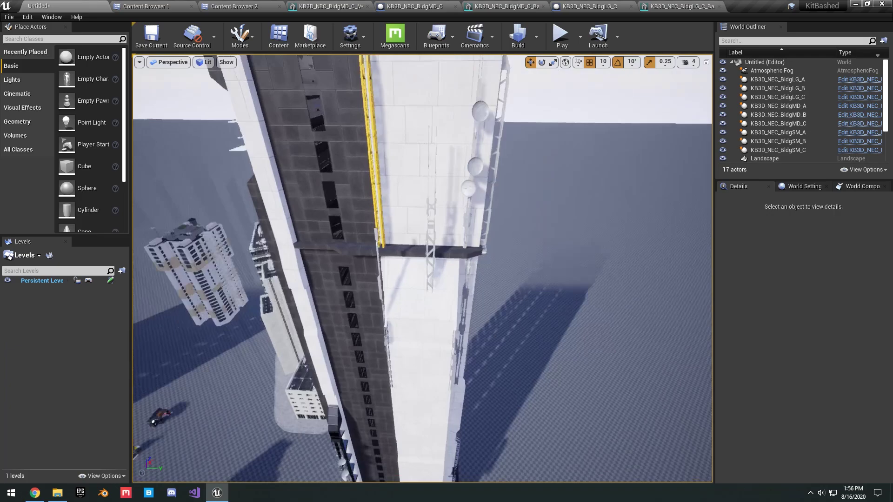
Step: Examine the facade details of the KB3D_NEC_BldgLG_C tower and the KB3D_NEC_BldgMD_C building from close up and from above
{"action": "right_click_drag", "start_coordinate": [422, 268], "coordinate": [484, 208]}
{"action": "key", "text": "a"}
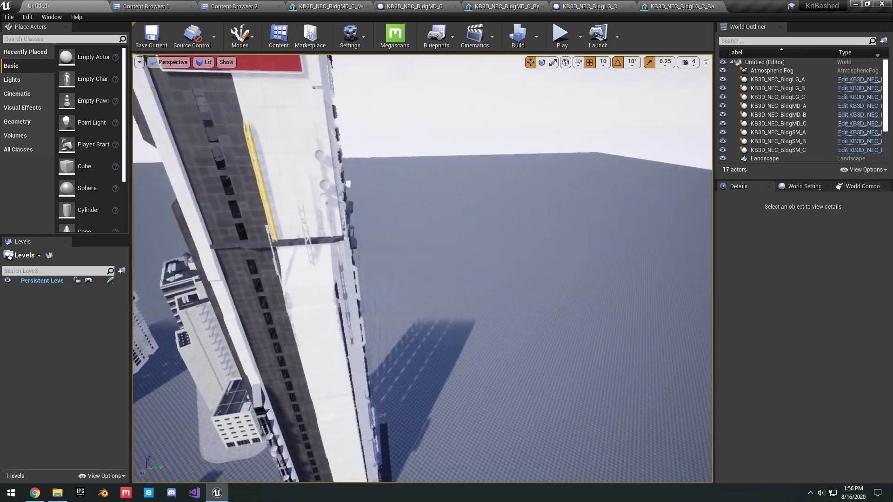
{"action": "key", "text": "w"}
{"action": "right_click_drag", "start_coordinate": [484, 208], "coordinate": [460, 83]}
{"action": "key", "text": "a"}
{"action": "key", "text": "a"}
{"action": "mouse_move", "coordinate": [404, 235]}
{"action": "right_mouse_down"}
{"action": "mouse_move", "coordinate": [441, 244]}
{"action": "mouse_move", "coordinate": [385, 234]}
{"action": "mouse_move", "coordinate": [404, 248]}
{"action": "right_mouse_up"}
{"action": "key", "text": "w"}
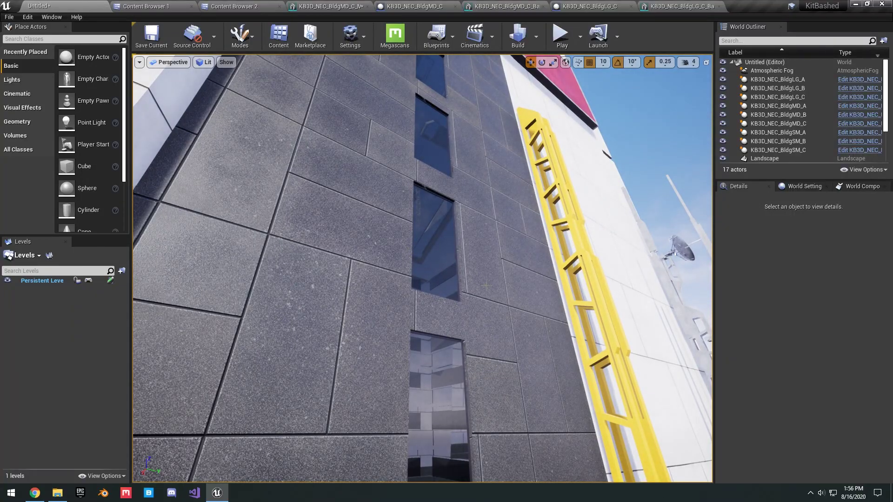
{"action": "right_click_drag", "start_coordinate": [487, 286], "coordinate": [508, 435]}
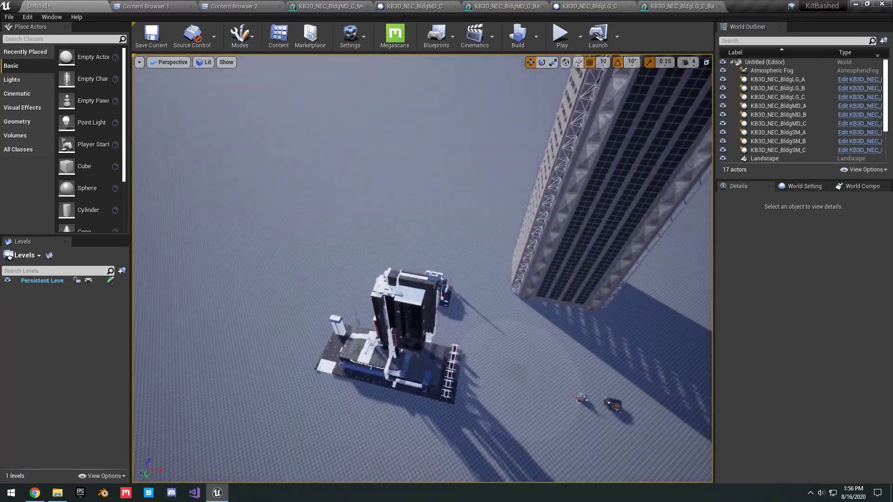
{"action": "mouse_move", "coordinate": [655, 282]}
{"action": "right_mouse_down"}
{"action": "mouse_move", "coordinate": [642, 279]}
{"action": "mouse_move", "coordinate": [655, 281]}
{"action": "right_mouse_up"}
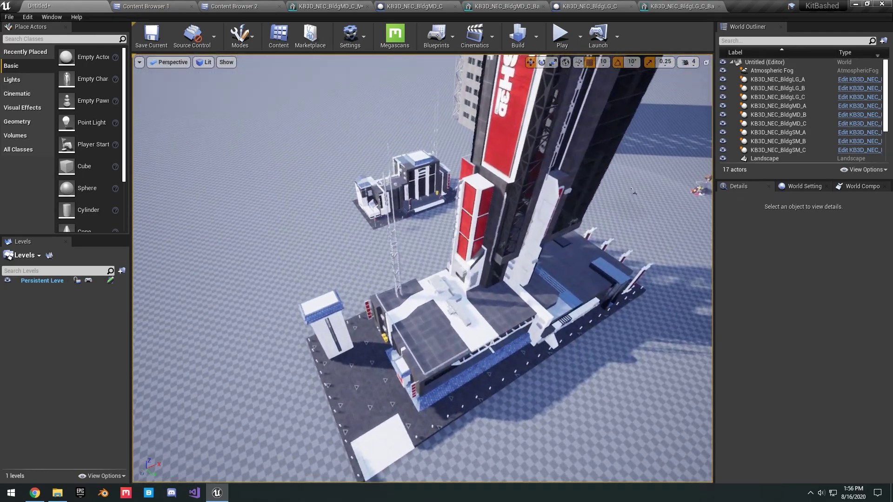
{"action": "key", "text": "w"}
{"action": "right_click_drag", "start_coordinate": [632, 189], "coordinate": [684, 200]}
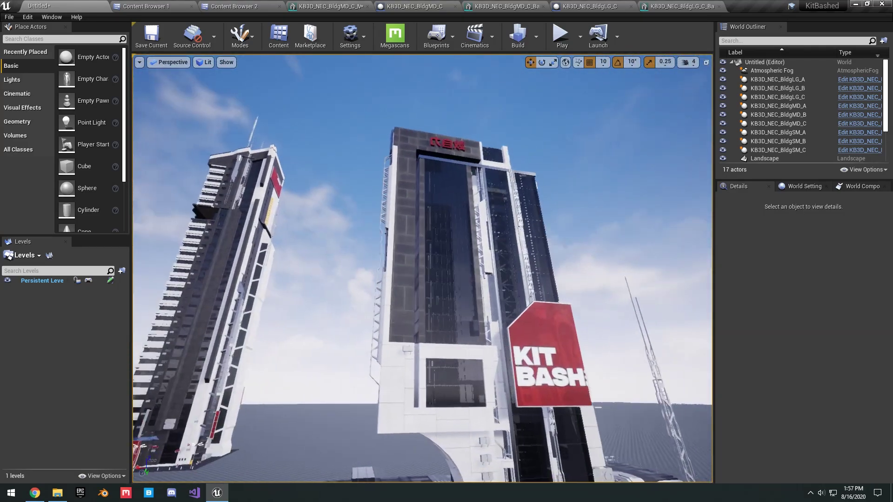
Step: Examine the white corner buildings, pavement and trees of the KB3D_NEC_BldgLG_A block from around its base
{"action": "right_click_drag", "start_coordinate": [634, 191], "coordinate": [633, 191]}
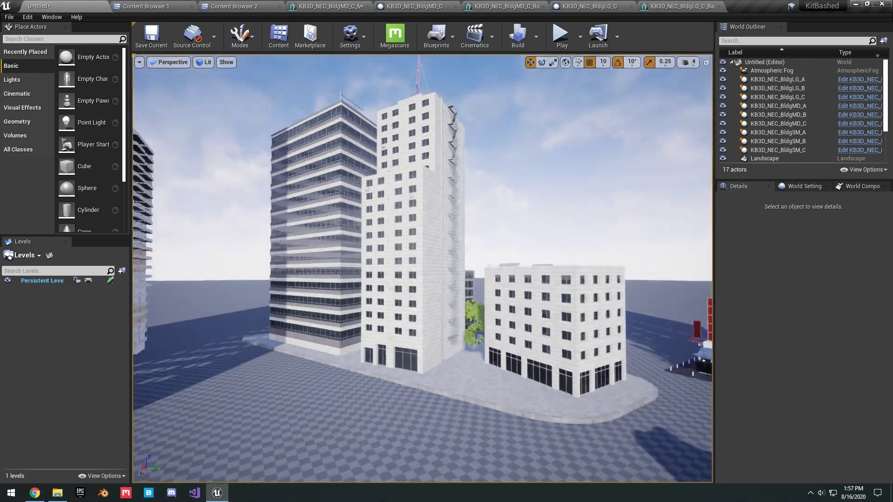
{"action": "right_click_drag", "start_coordinate": [594, 334], "coordinate": [589, 317]}
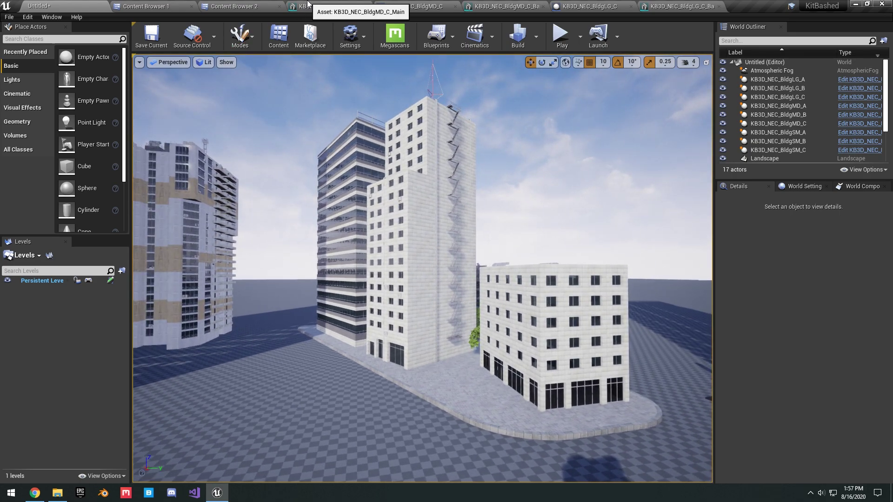
{"action": "left_click", "coordinate": [233, 6]}
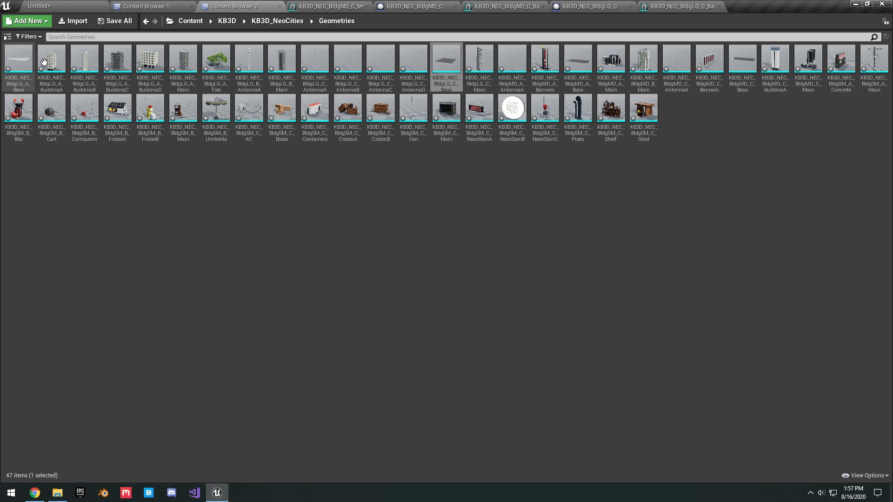
{"action": "left_click", "coordinate": [39, 6]}
{"action": "right_click_drag", "start_coordinate": [453, 249], "coordinate": [449, 230]}
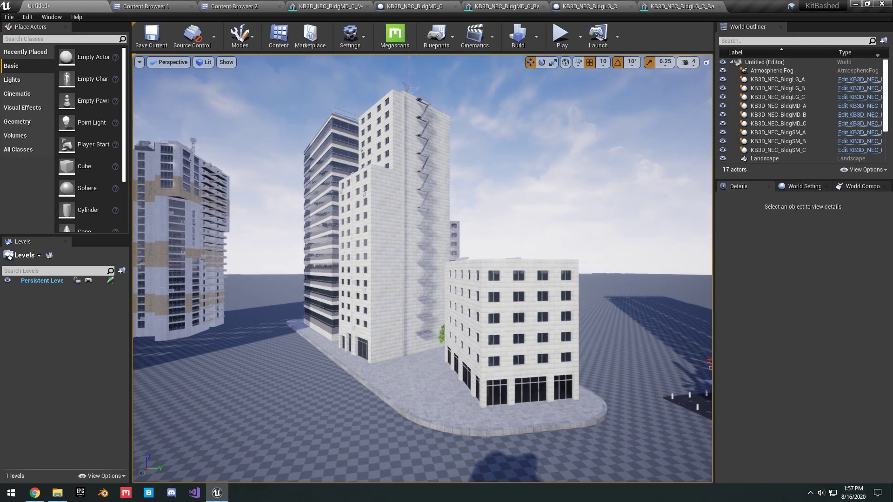
{"action": "right_click_drag", "start_coordinate": [515, 327], "coordinate": [493, 327]}
{"action": "key", "text": "d"}
{"action": "right_click_drag", "start_coordinate": [564, 323], "coordinate": [433, 344]}
{"action": "key", "text": "d"}
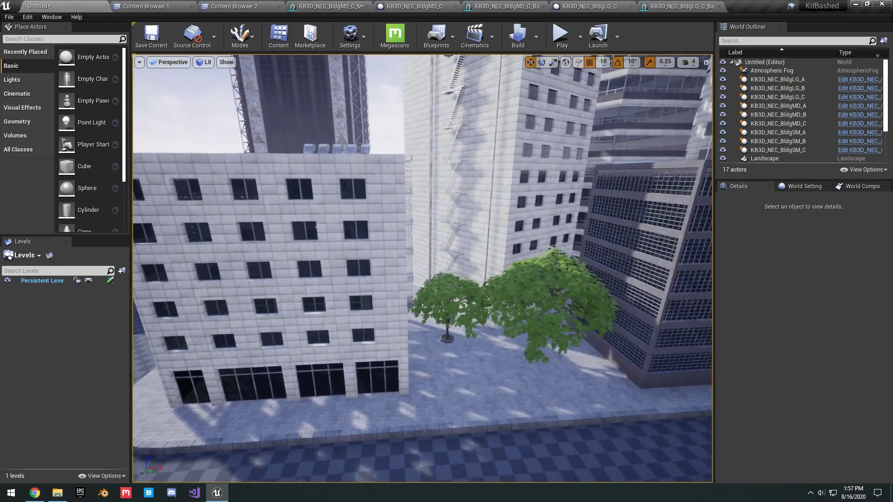
Step: Examine the curved window facade of the KB3D_NEC_BldgLG_A block and its rooftop with water tower, fans and satellite dish
{"action": "right_click_drag", "start_coordinate": [494, 326], "coordinate": [516, 298]}
{"action": "key", "text": "d"}
{"action": "key", "text": "d"}
{"action": "right_click_drag", "start_coordinate": [565, 247], "coordinate": [419, 228]}
{"action": "key", "text": "d"}
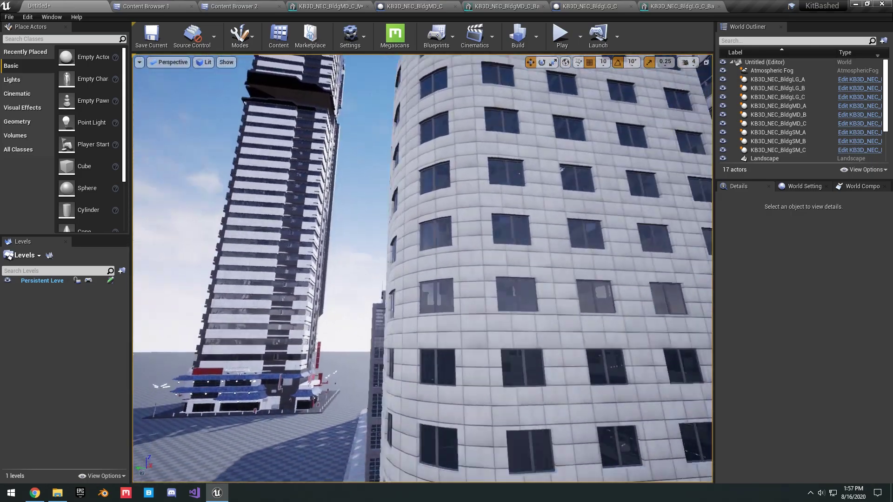
{"action": "right_click_drag", "start_coordinate": [551, 316], "coordinate": [448, 310]}
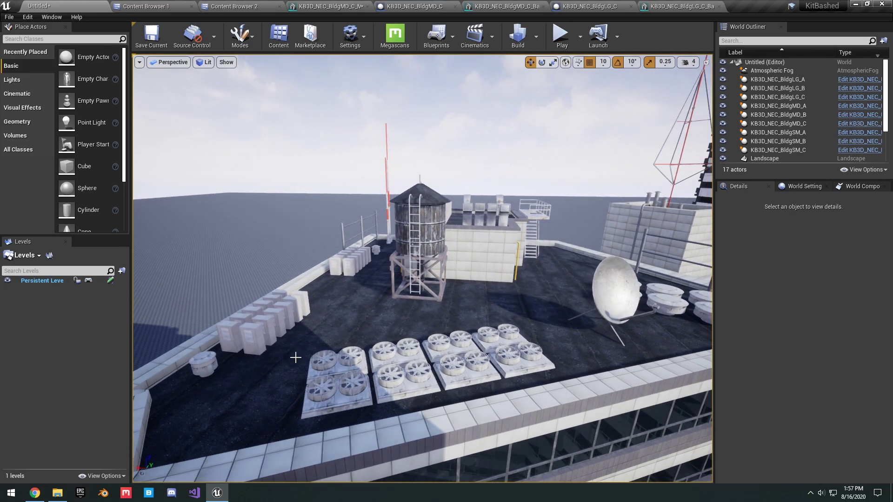
{"action": "right_click_drag", "start_coordinate": [350, 271], "coordinate": [375, 232]}
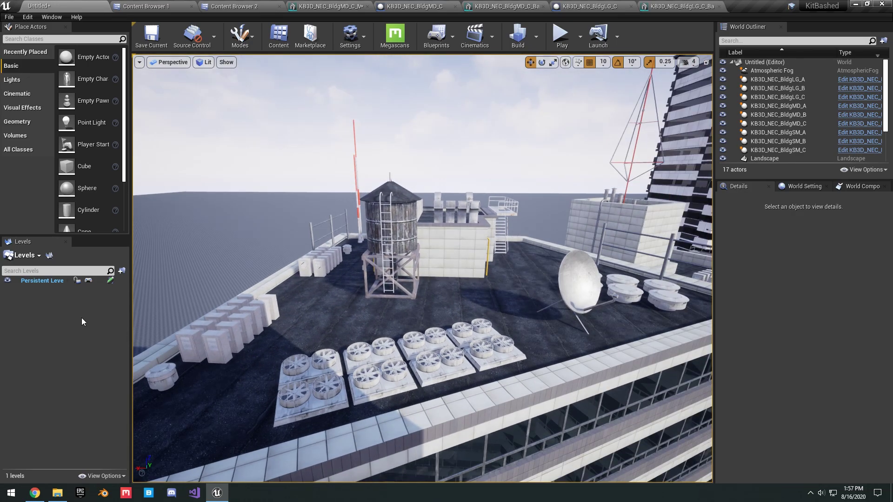
{"action": "right_click_drag", "start_coordinate": [449, 308], "coordinate": [500, 334]}
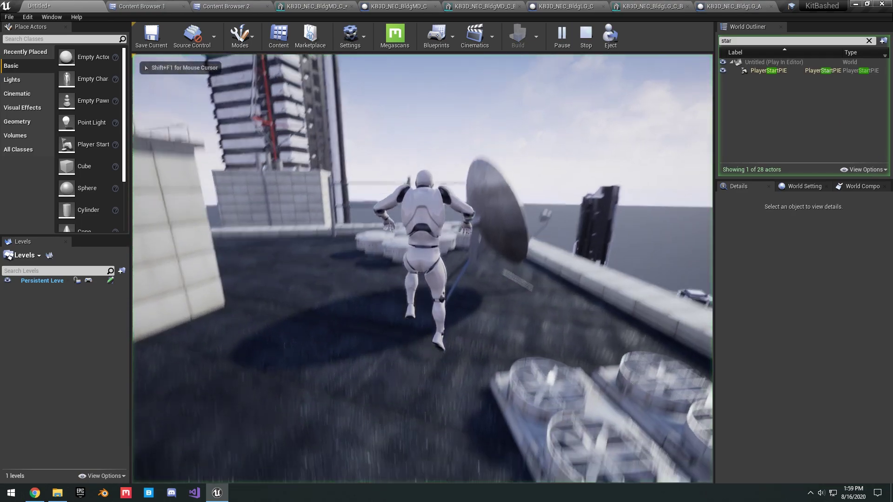
Step: In play, run the character around the KB3D_NEC_BldgLG_A rooftop, past the fans and water tower and along the parapet
{"action": "key", "text": "w"}
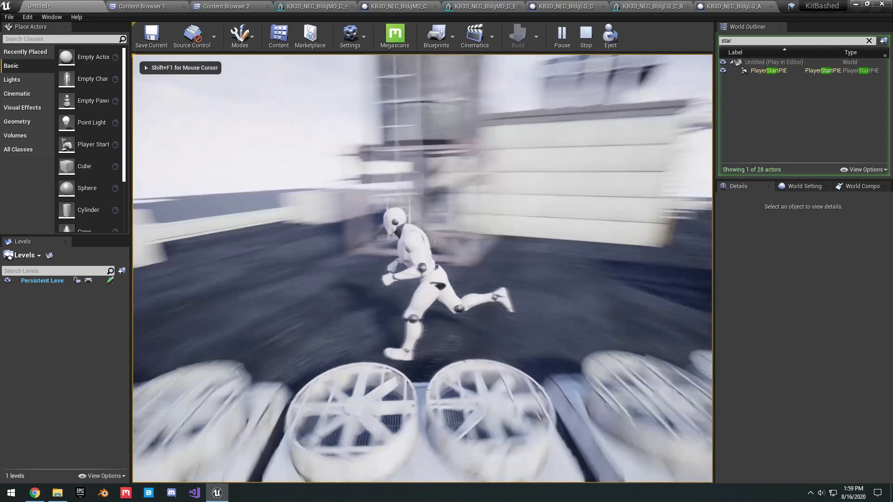
{"action": "key", "text": "w"}
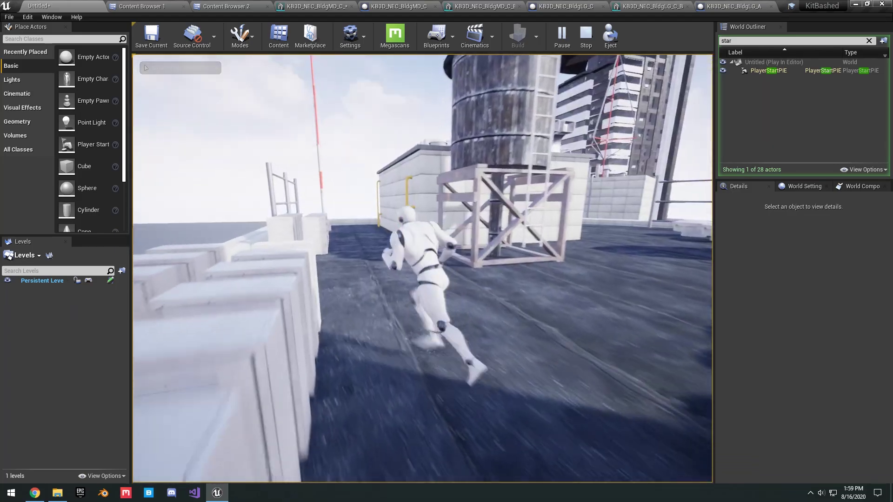
{"action": "key", "text": "w"}
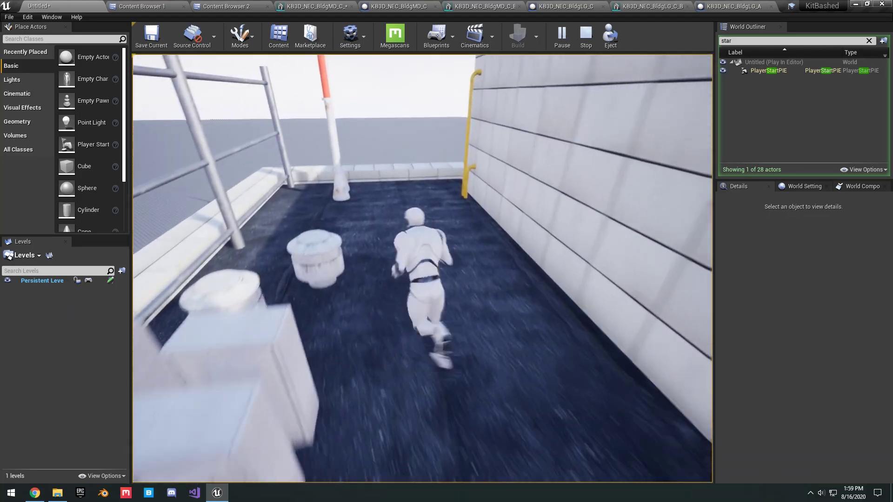
{"action": "key", "text": "w"}
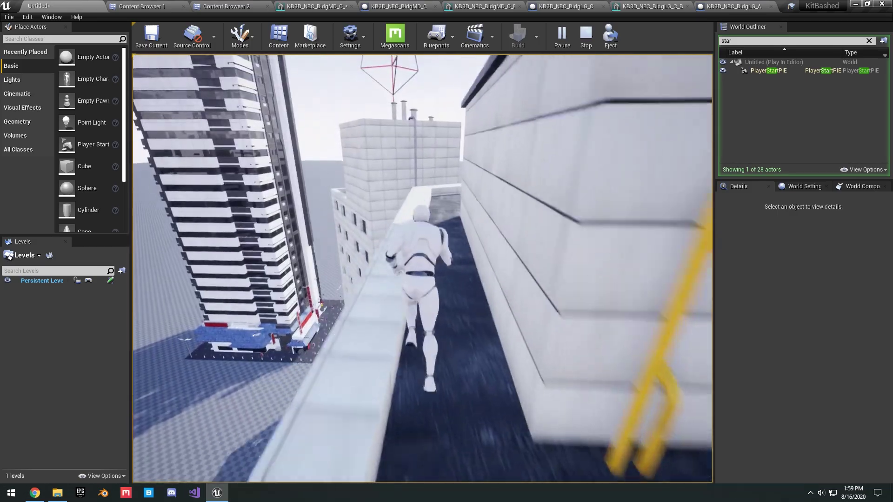
{"action": "key", "text": "w"}
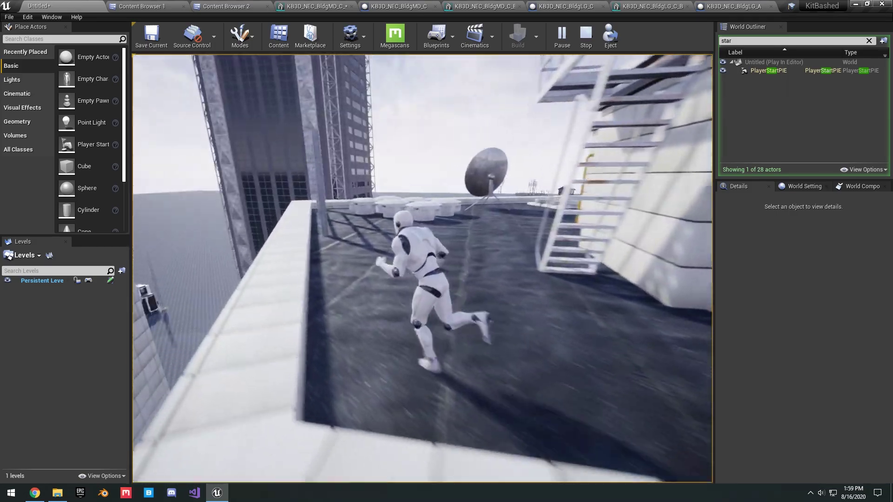
Step: Run and jump the character around the rooftop stairs, vents and satellite dish to the roof edge, and end the play session
{"action": "key", "text": "w"}
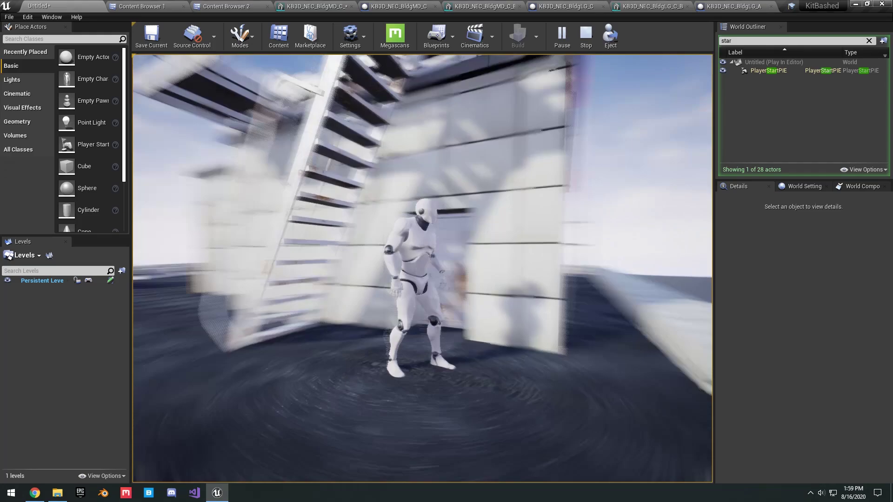
{"action": "key", "text": "w"}
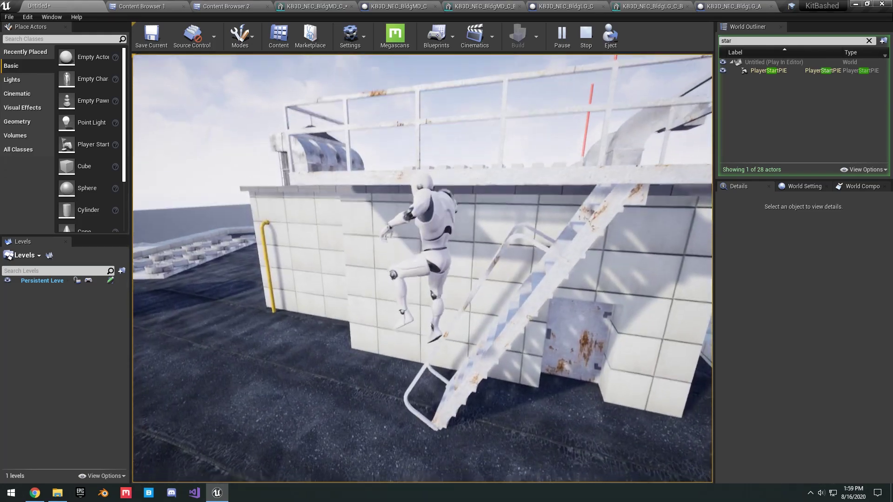
{"action": "key", "text": "w"}
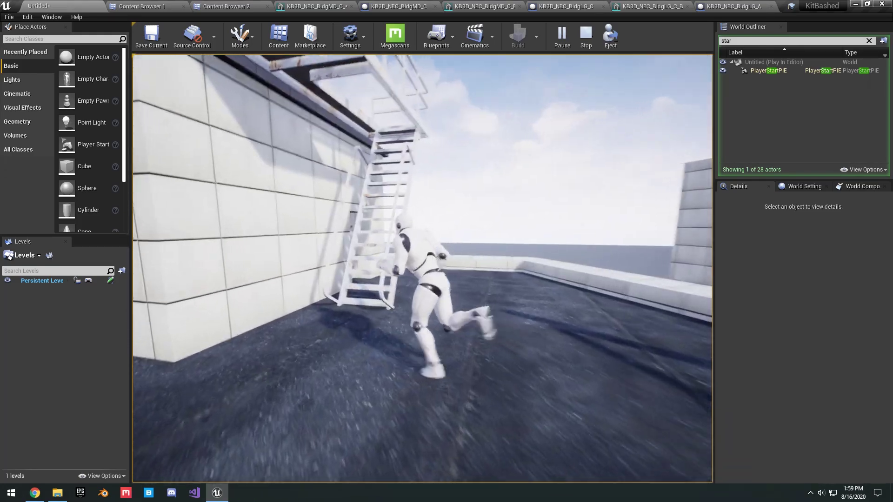
{"action": "key", "text": "w"}
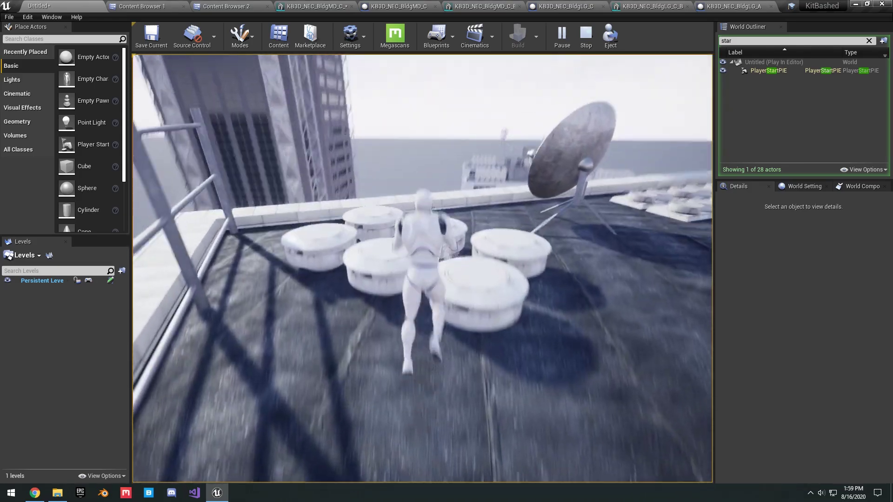
{"action": "key", "text": "w"}
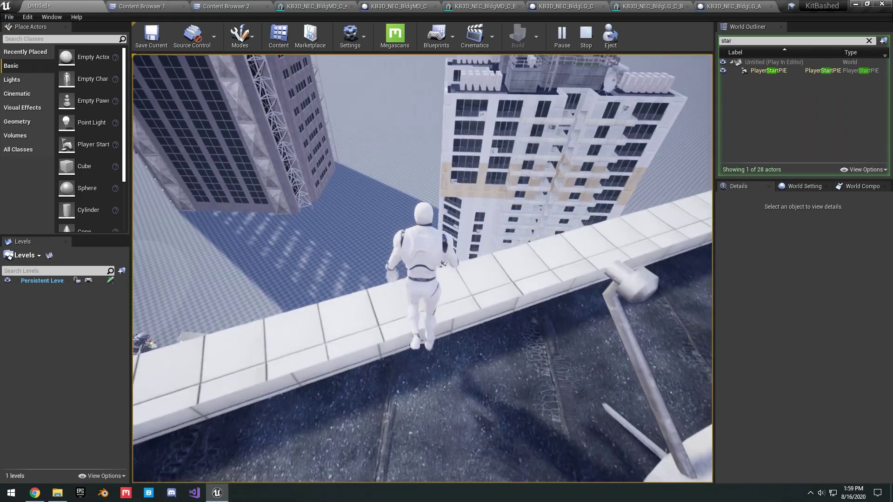
{"action": "key", "text": "Escape"}
Step: Select KB3D_NEC_BldgMD_B and examine its balconies, windows and air-conditioning units from close up
{"action": "right_click_drag", "start_coordinate": [422, 268], "coordinate": [419, 186]}
{"action": "key", "text": "w"}
{"action": "key", "text": "s"}
{"action": "key", "text": "w"}
{"action": "left_click", "coordinate": [461, 205]}
{"action": "key", "text": "d"}
{"action": "left_click", "coordinate": [651, 279]}
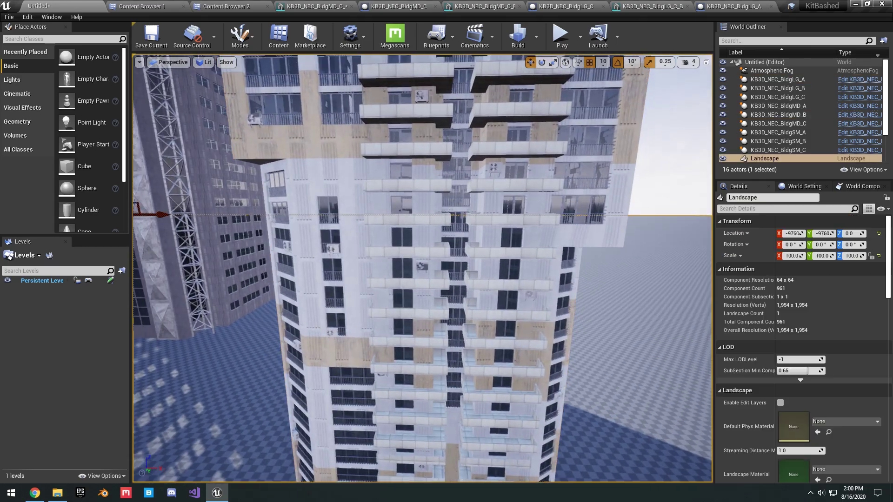
{"action": "right_click_drag", "start_coordinate": [652, 279], "coordinate": [697, 275]}
{"action": "left_click", "coordinate": [484, 279]}
{"action": "key", "text": "w"}
{"action": "right_click_drag", "start_coordinate": [484, 279], "coordinate": [507, 232]}
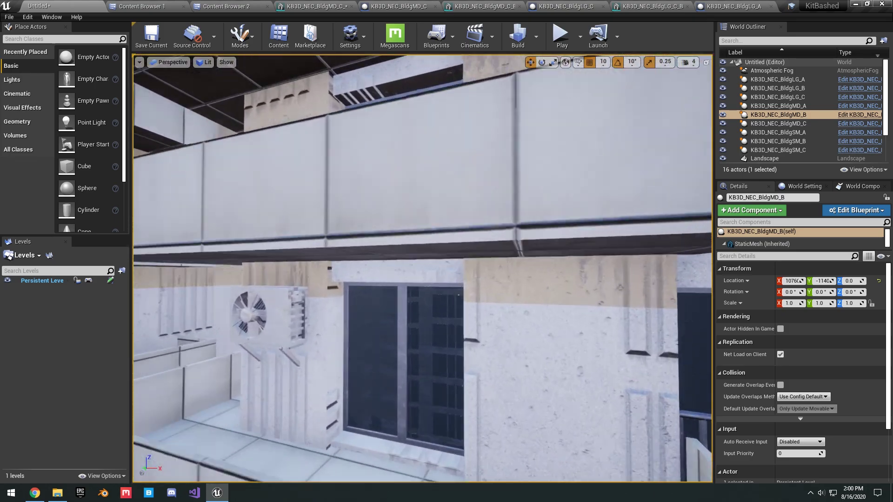
{"action": "right_click_drag", "start_coordinate": [423, 268], "coordinate": [399, 301]}
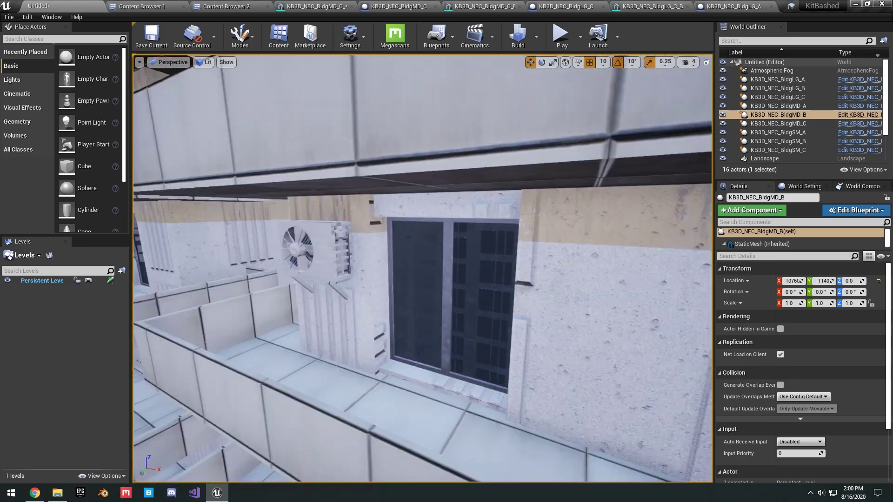
{"action": "key", "text": "w"}
{"action": "right_click_drag", "start_coordinate": [422, 269], "coordinate": [386, 265]}
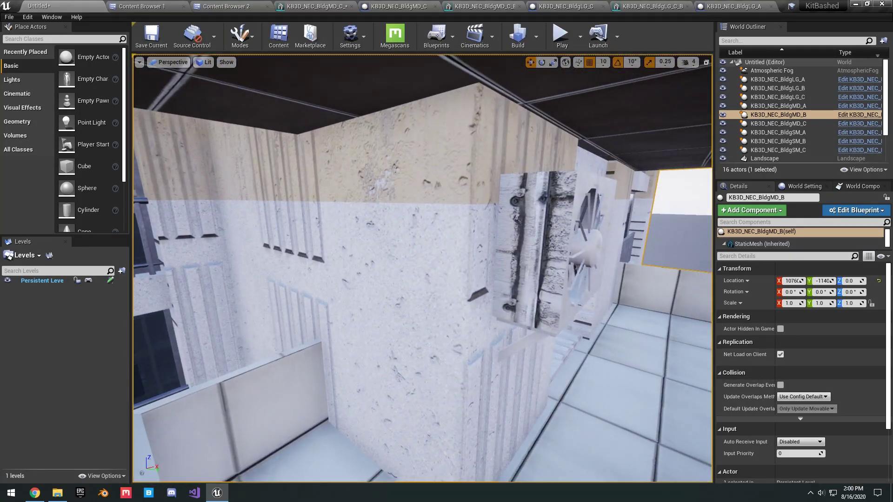
Step: Set the viewport camera speed to 2 and examine the upper facades of KB3D_NEC_BldgMD_B from several sides
{"action": "left_click", "coordinate": [688, 62]}
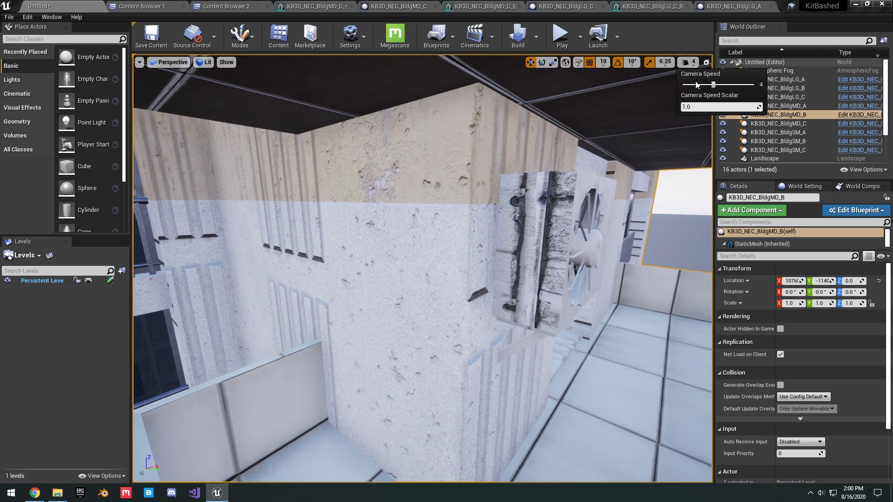
{"action": "right_click_drag", "start_coordinate": [700, 148], "coordinate": [675, 148]}
{"action": "key", "text": "d"}
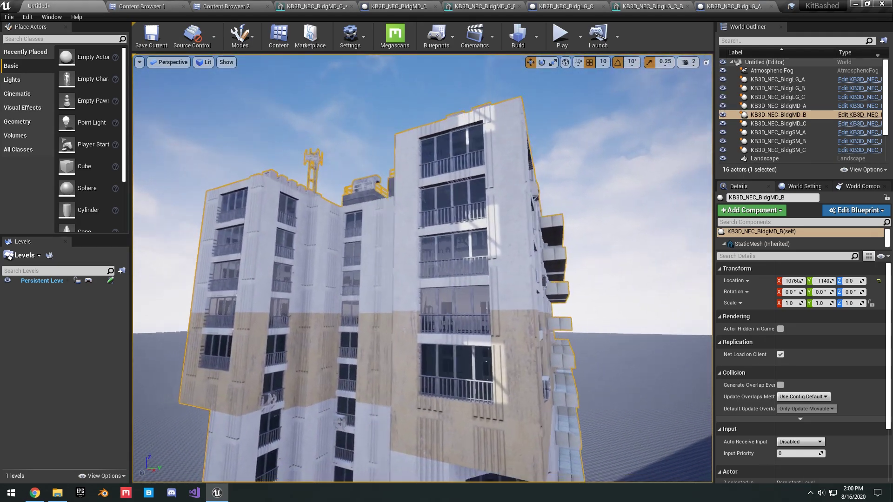
{"action": "key", "text": "a"}
{"action": "right_click_drag", "start_coordinate": [422, 268], "coordinate": [455, 269]}
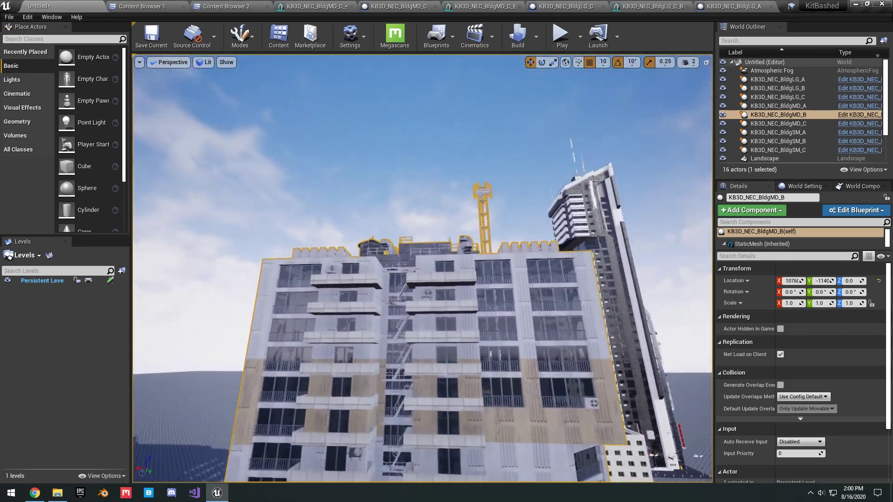
Step: Examine the rooftop planters, antenna and water tower of KB3D_NEC_BldgMD_B from above, as well as its foot at ground level
{"action": "key", "text": "w"}
{"action": "right_click_drag", "start_coordinate": [422, 268], "coordinate": [422, 235]}
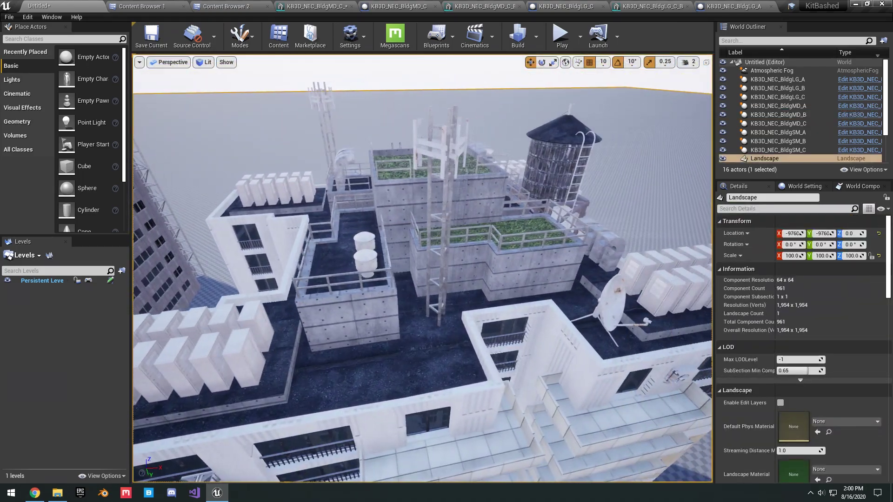
{"action": "key", "text": "d"}
{"action": "right_click_drag", "start_coordinate": [423, 268], "coordinate": [376, 240]}
{"action": "key", "text": "w"}
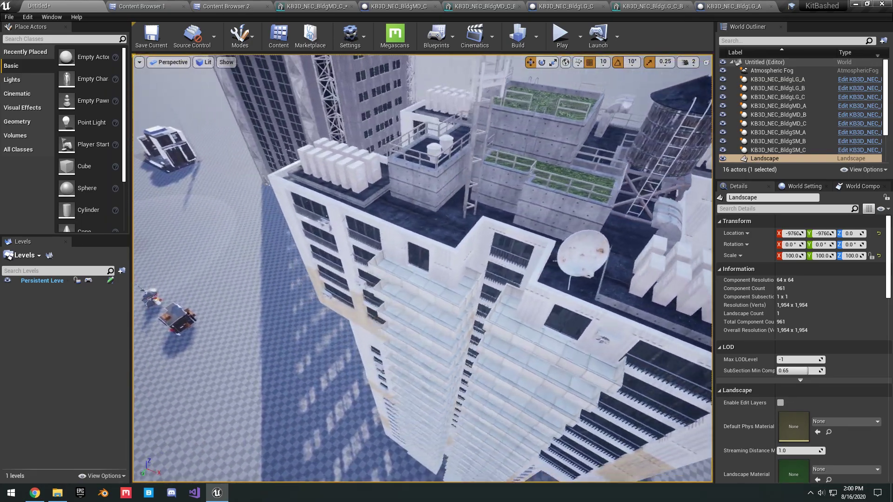
{"action": "key", "text": "w"}
{"action": "right_click_drag", "start_coordinate": [422, 268], "coordinate": [435, 337]}
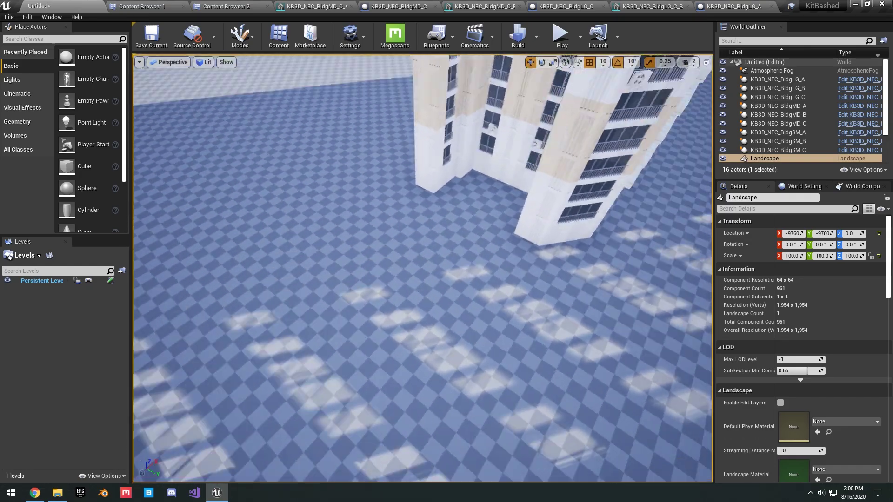
{"action": "right_click_drag", "start_coordinate": [670, 163], "coordinate": [652, 163]}
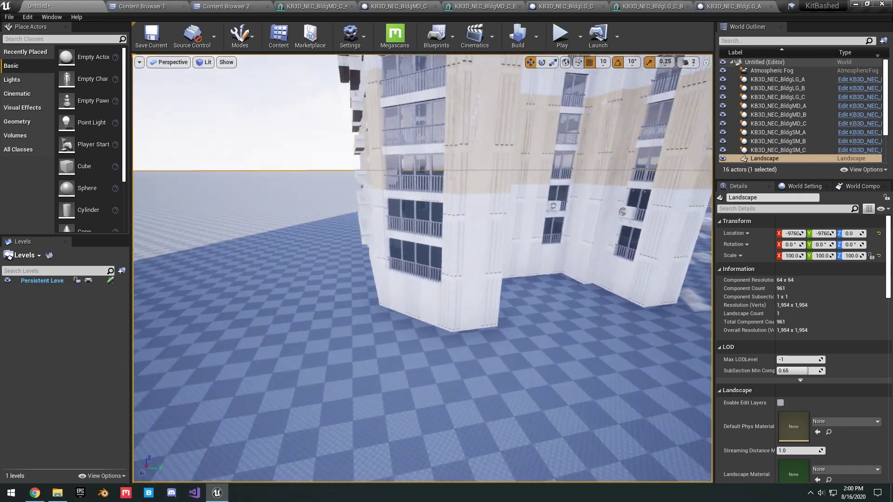
{"action": "right_click_drag", "start_coordinate": [422, 268], "coordinate": [470, 247]}
{"action": "key", "text": "a"}
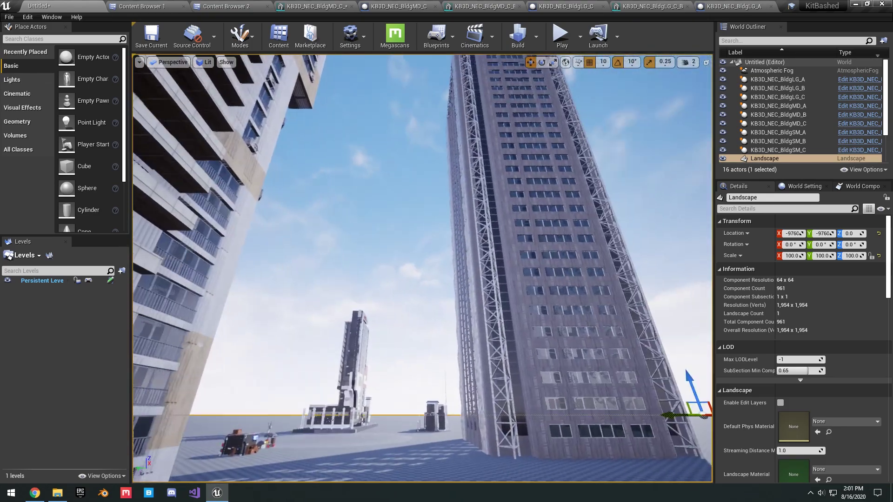
Step: Select KB3D_NEC_BldgLG_B, set the viewport camera speed to 4, and examine the tower up to its rooftop
{"action": "left_click", "coordinate": [638, 185]}
{"action": "left_click", "coordinate": [688, 62]}
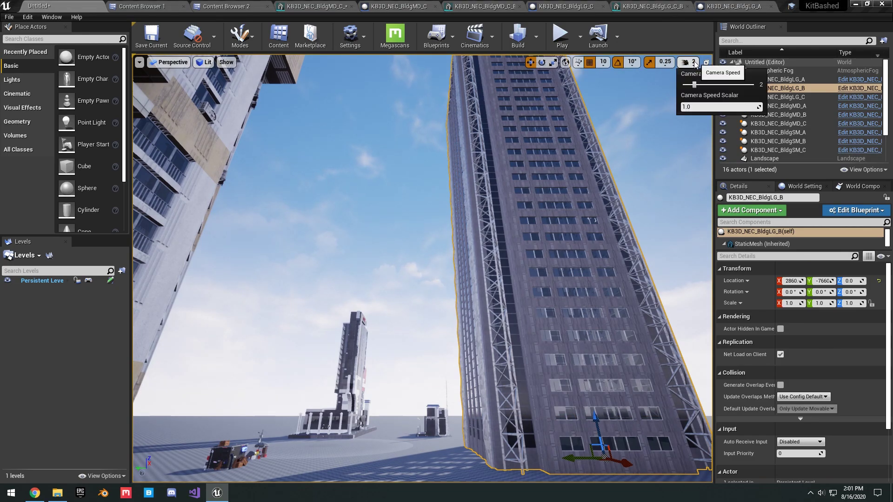
{"action": "key", "text": "w"}
{"action": "right_click_drag", "start_coordinate": [600, 178], "coordinate": [660, 126]}
{"action": "key", "text": "w"}
{"action": "key", "text": "a"}
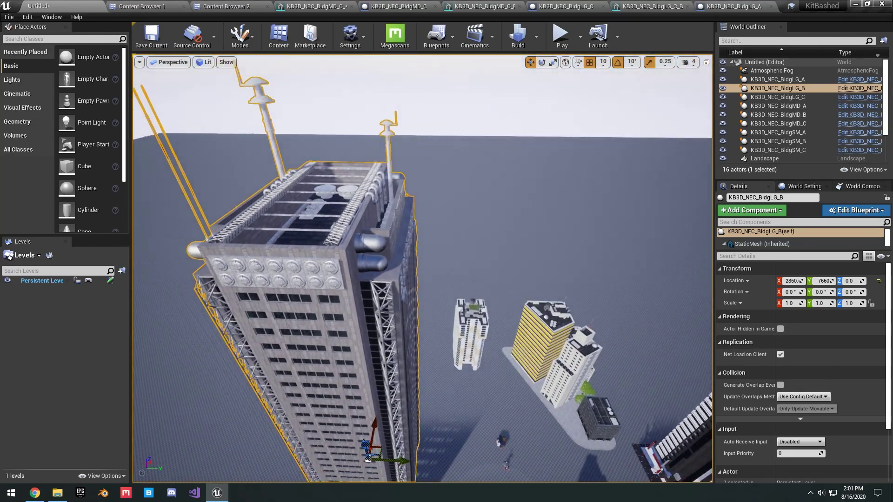
Step: Select KB3D_NEC_BldgLG_A and examine the KB3D_NEC_BldgLG_B tower's rooftop antennas and tanks and a glass facade from close up
{"action": "left_click", "coordinate": [558, 354]}
{"action": "key", "text": "d"}
{"action": "right_click_drag", "start_coordinate": [558, 353], "coordinate": [461, 353]}
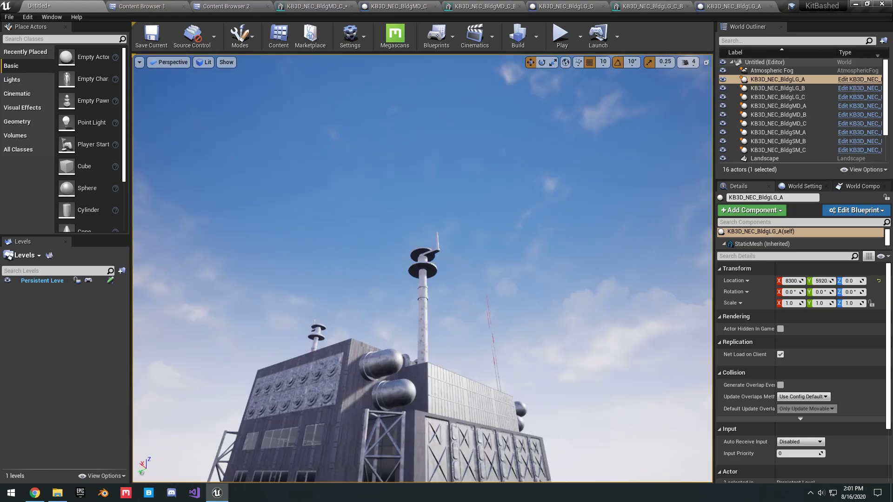
{"action": "right_click_drag", "start_coordinate": [422, 268], "coordinate": [422, 372]}
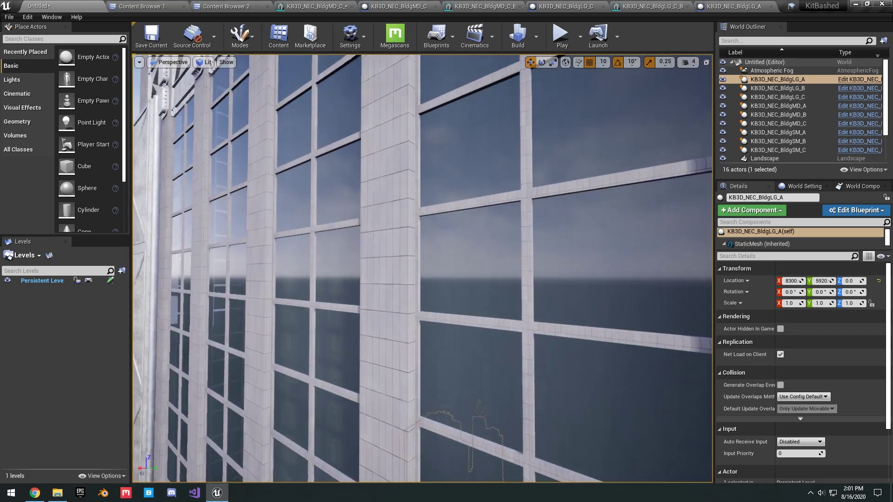
Step: Start a play preview from the ground beside the dark building with the street lamp and run the character across its steps and forecourt
{"action": "right_click_drag", "start_coordinate": [422, 269], "coordinate": [421, 268]}
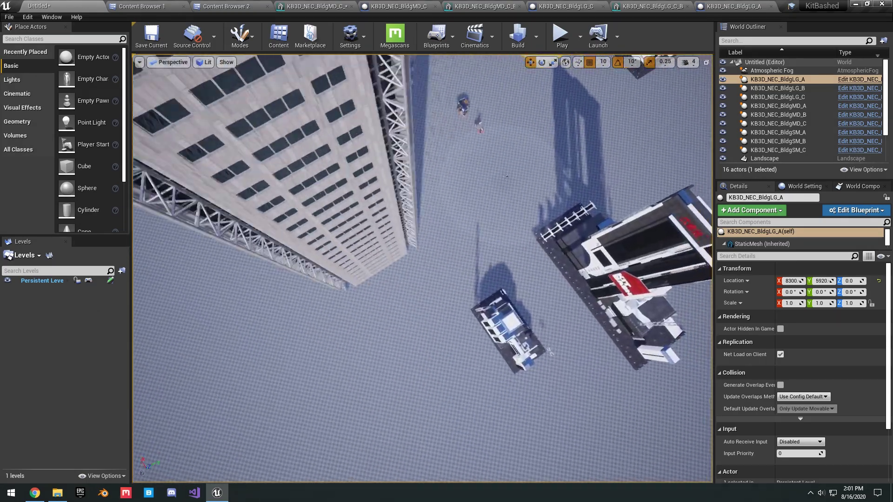
{"action": "right_click_drag", "start_coordinate": [422, 268], "coordinate": [224, 261]}
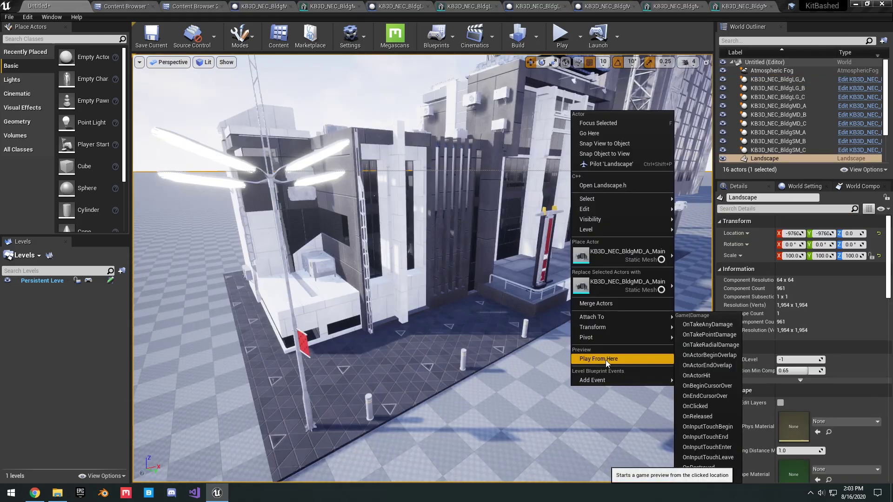
{"action": "left_click", "coordinate": [606, 360]}
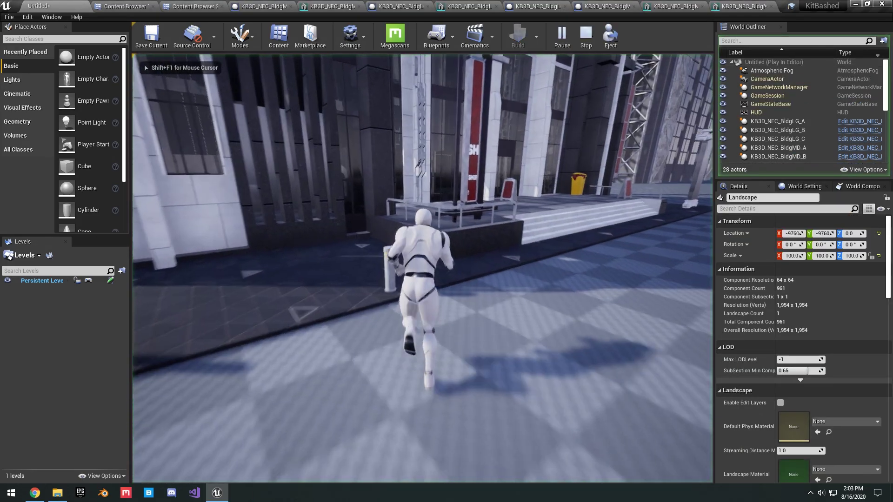
{"action": "key", "text": "w"}
{"action": "key", "text": "d"}
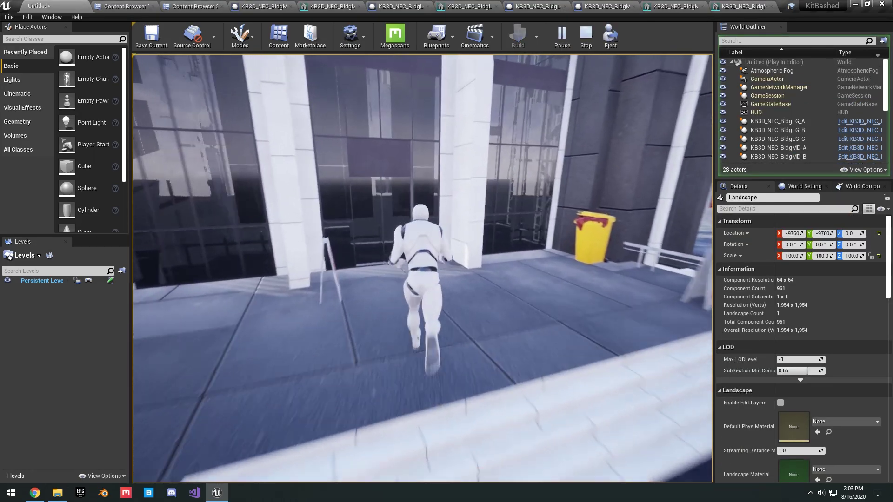
{"action": "key", "text": "d"}
{"action": "key", "text": "w"}
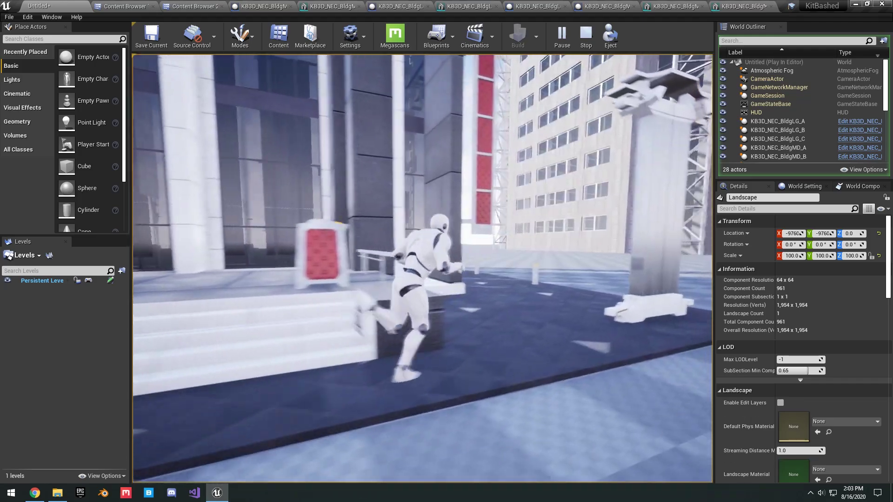
{"action": "key", "text": "w"}
{"action": "key", "text": "d"}
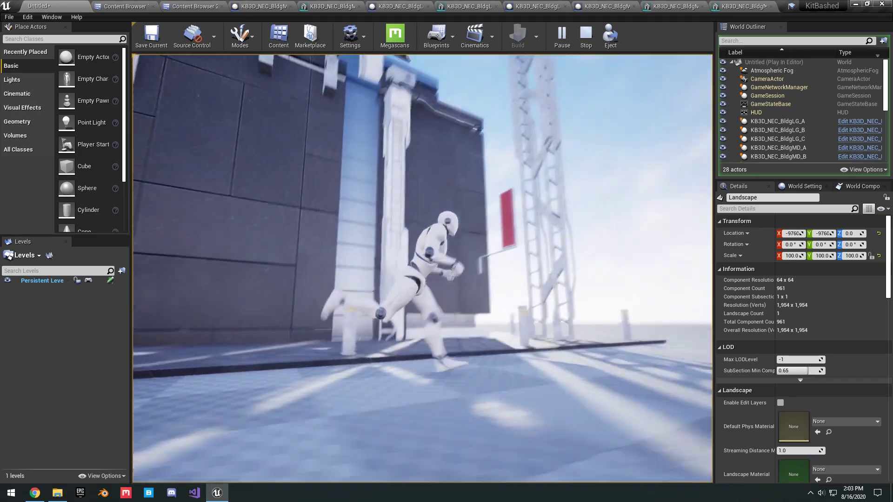
Step: Run the character around the outside of the buildings, examining their lattice towers, glass facades and wall units from street level
{"action": "key", "text": "d"}
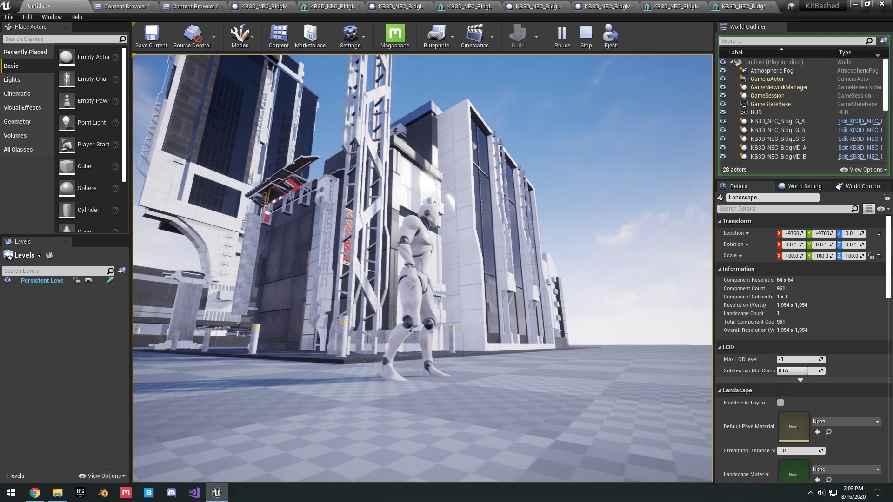
{"action": "key", "text": "w"}
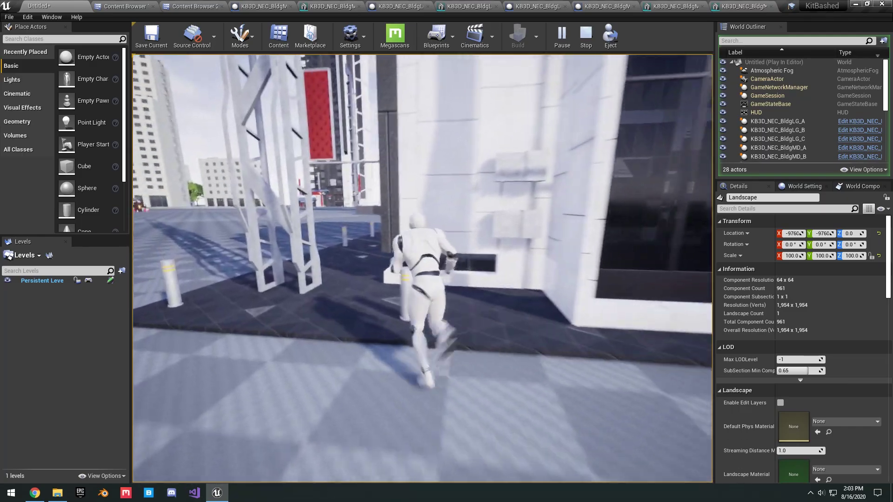
{"action": "key", "text": "d"}
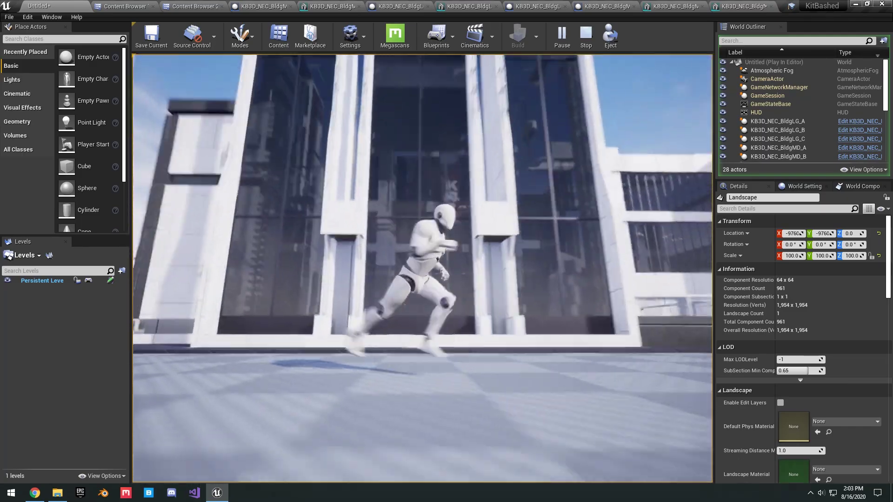
{"action": "key", "text": "d"}
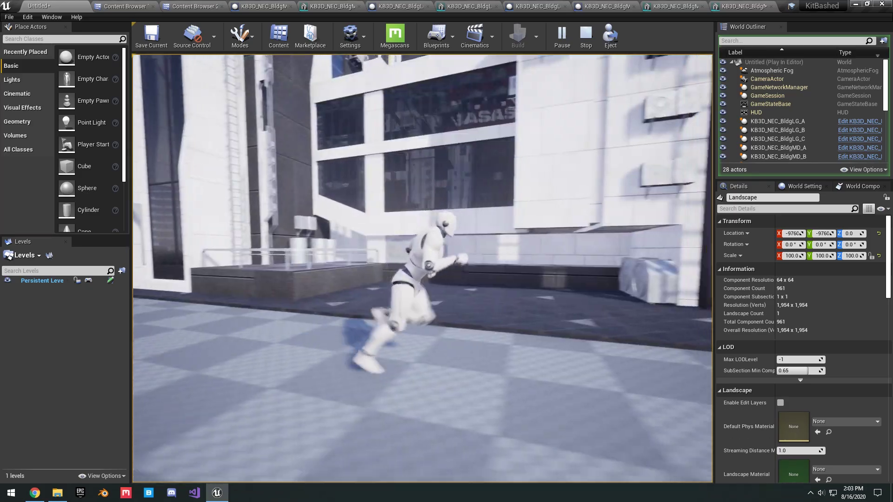
{"action": "key", "text": "w"}
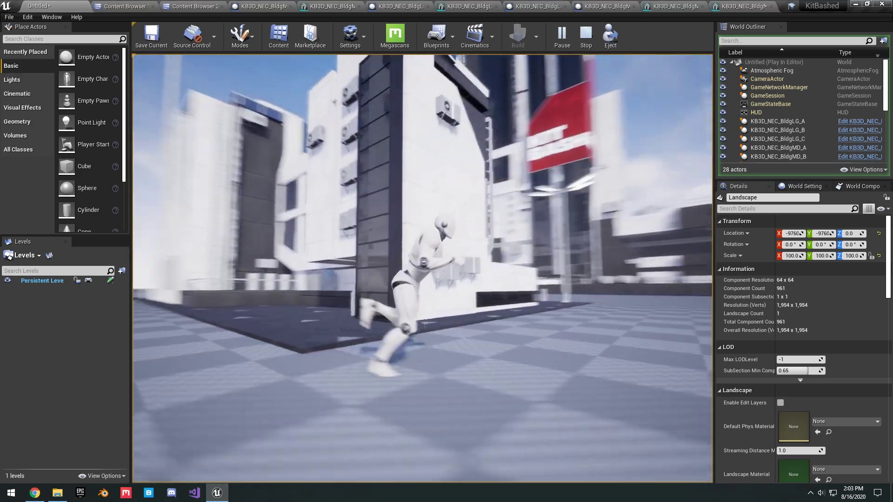
{"action": "key", "text": "w"}
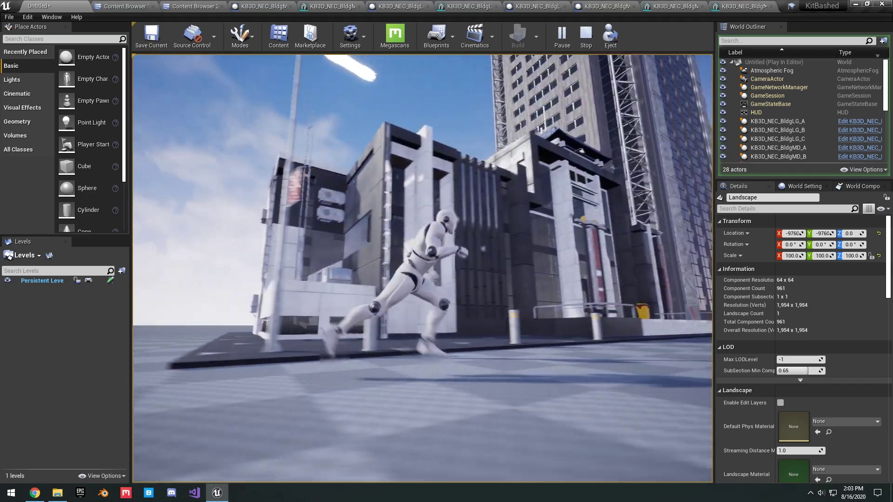
{"action": "key", "text": "w"}
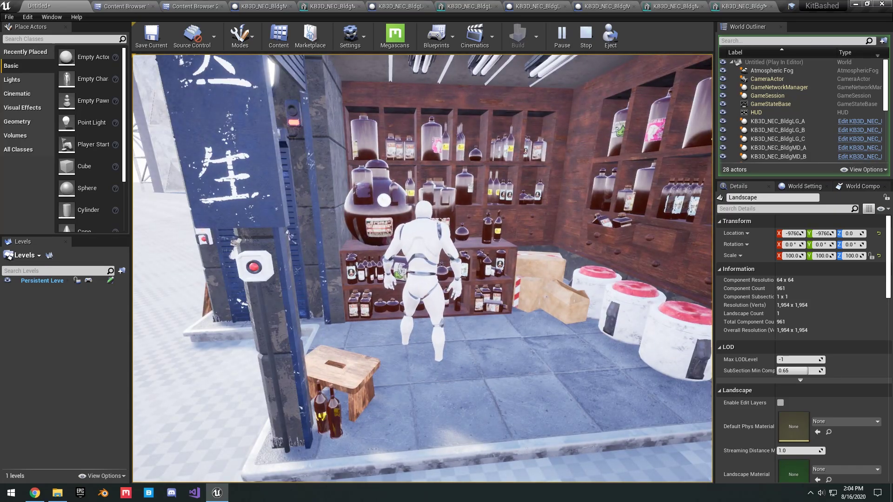
Step: Walk the character around the Chinese Medicine shop, examining its shelves, neon sign, side wall, air conditioner and wooden crates
{"action": "key", "text": "d"}
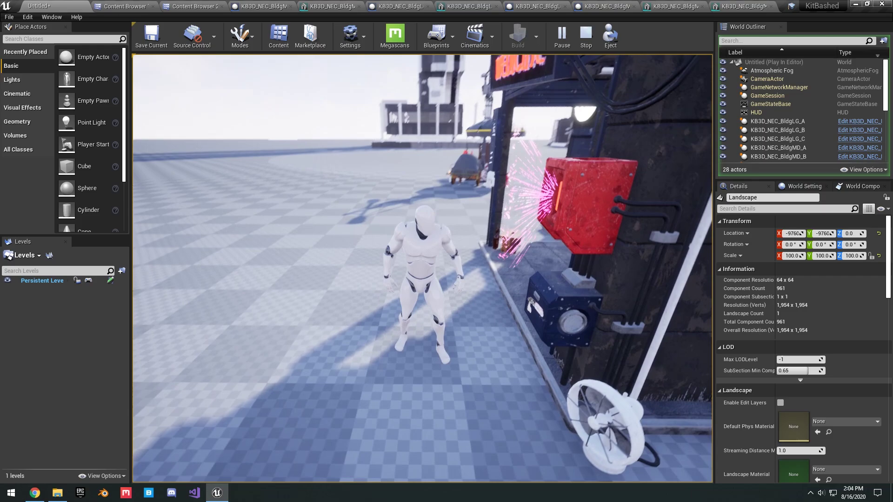
{"action": "key", "text": "s"}
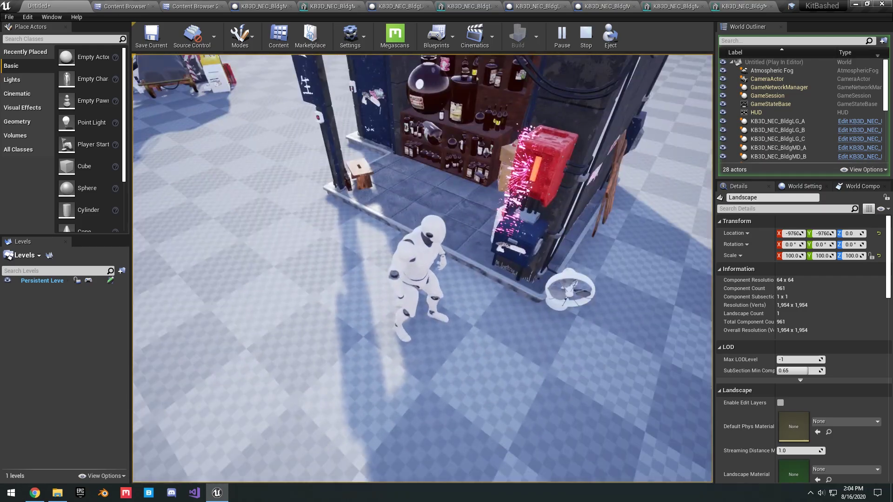
{"action": "key", "text": "d"}
{"action": "key", "text": "d"}
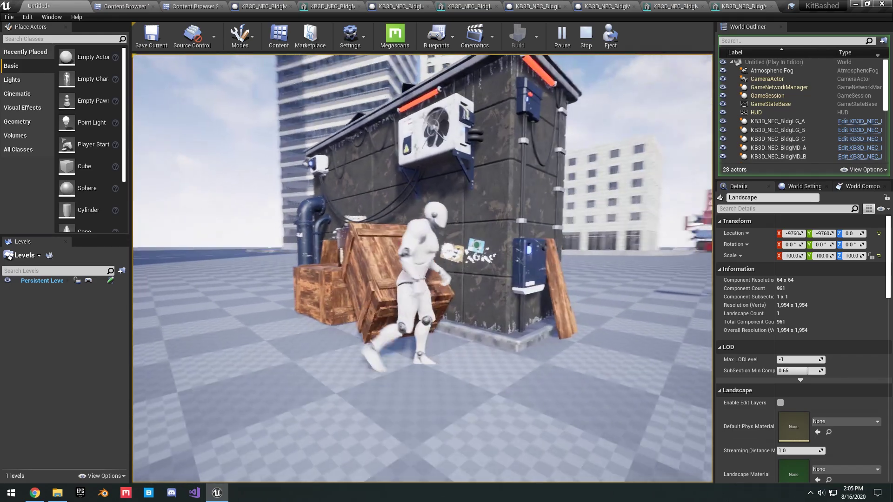
{"action": "key", "text": "d"}
{"action": "key", "text": "w"}
{"action": "key", "text": "w"}
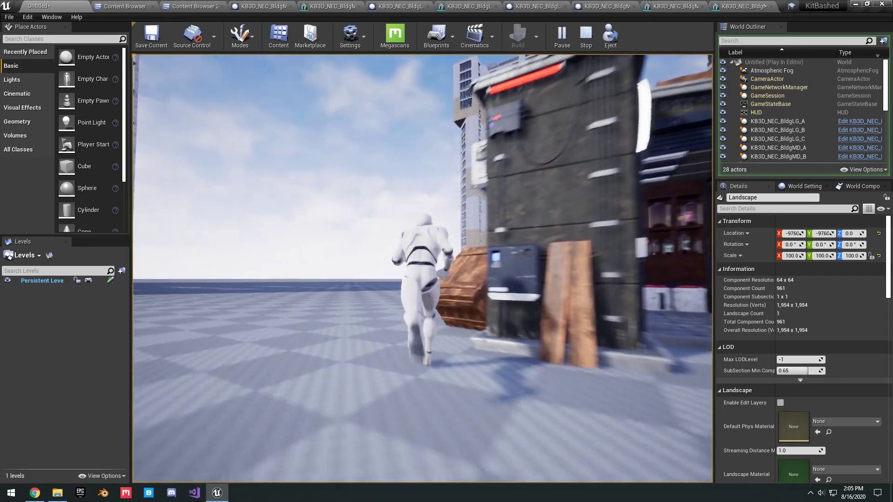
{"action": "key", "text": "w"}
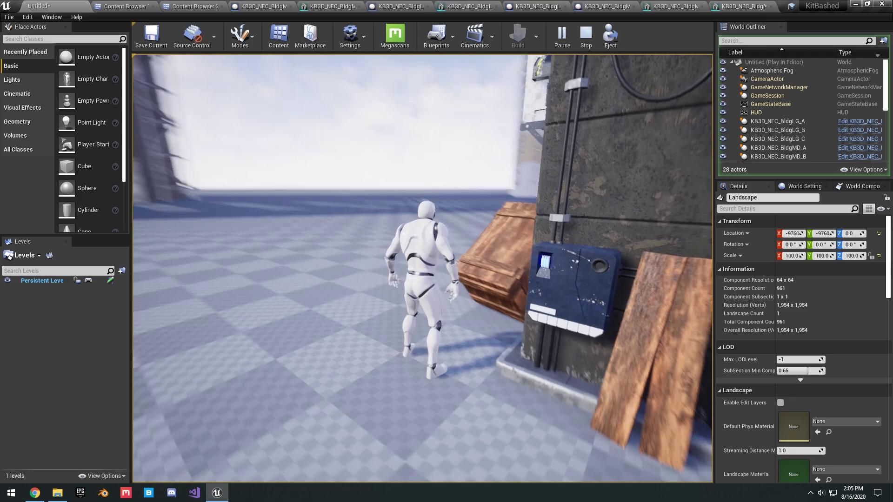
{"action": "key", "text": "s"}
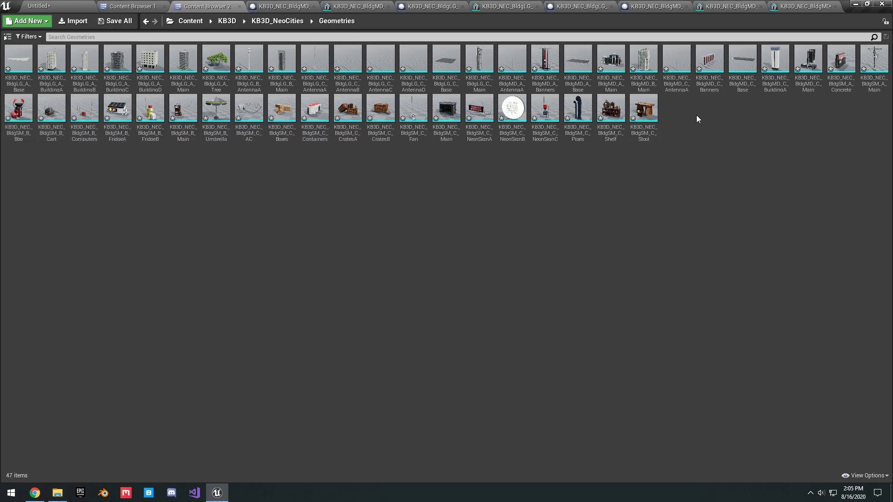
Step: Place the KB3D_NEC_BldgSM_A_ConcreteBarrier mesh from the Geometries folder in the level near the Chinese Medicine shop and examine it up close
{"action": "left_click_drag", "start_coordinate": [845, 74], "coordinate": [425, 438]}
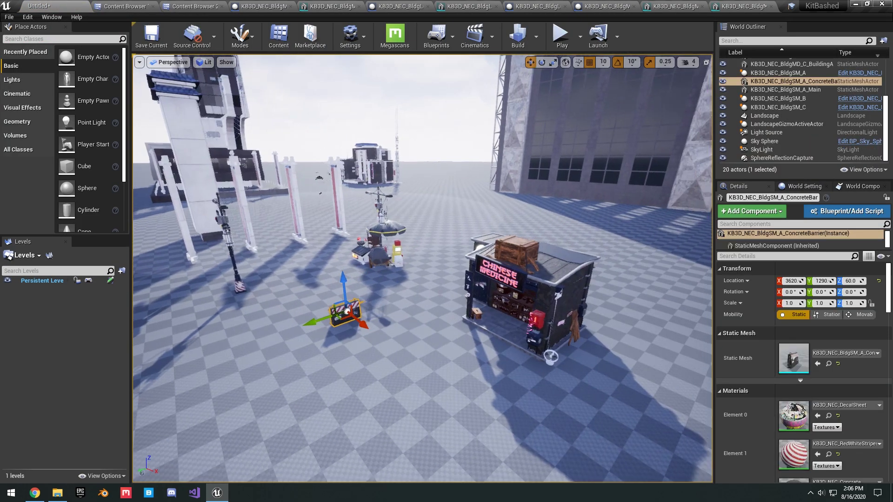
{"action": "key", "text": "w"}
{"action": "right_click_drag", "start_coordinate": [422, 268], "coordinate": [368, 293]}
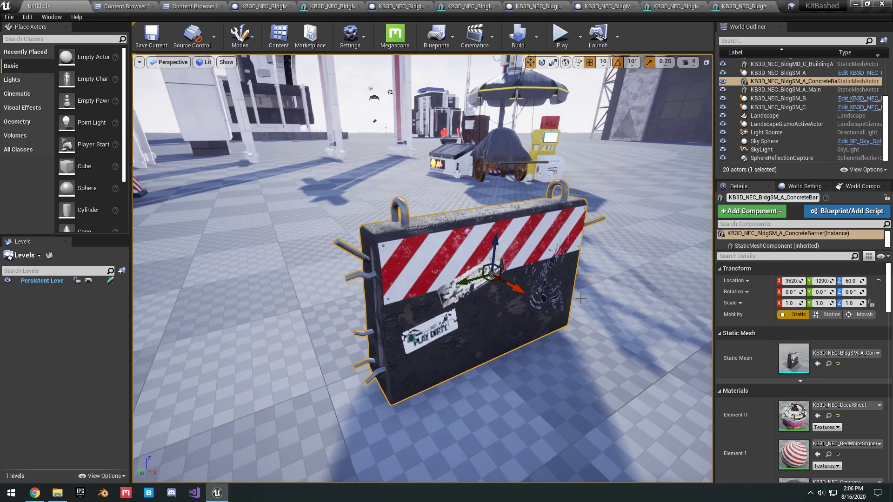
{"action": "right_click_drag", "start_coordinate": [581, 298], "coordinate": [559, 275]}
Step: Select KB3D_NEC_BldgMD_C_Banners and KB3D_NEC_BldgMD_C_BuildingA in turn and examine these separate pieces in the level
{"action": "key", "text": "w"}
{"action": "key", "text": "w"}
{"action": "key", "text": "s"}
{"action": "key", "text": "w"}
{"action": "right_click_drag", "start_coordinate": [479, 252], "coordinate": [484, 228]}
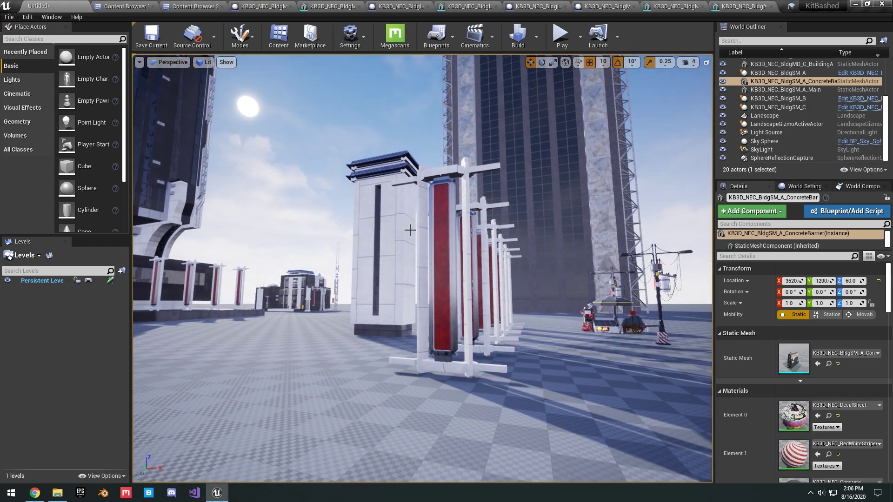
{"action": "left_click", "coordinate": [426, 232]}
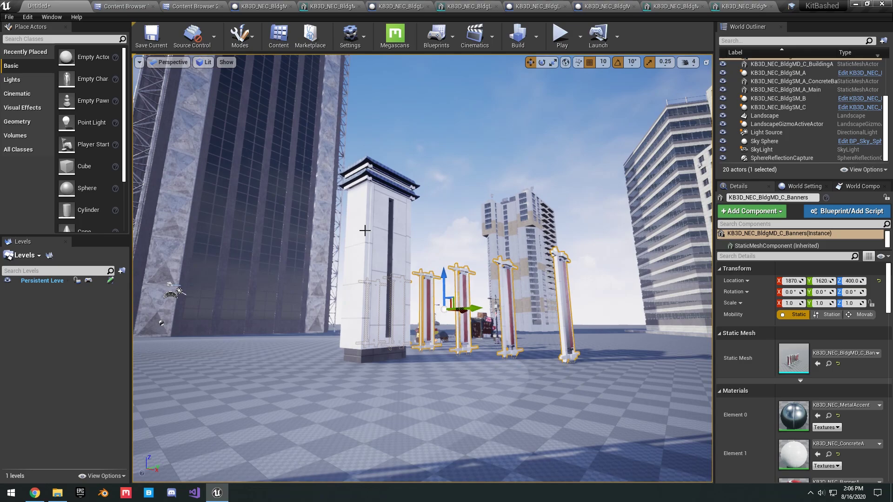
{"action": "left_click", "coordinate": [365, 230]}
{"action": "right_click_drag", "start_coordinate": [365, 231], "coordinate": [372, 219]}
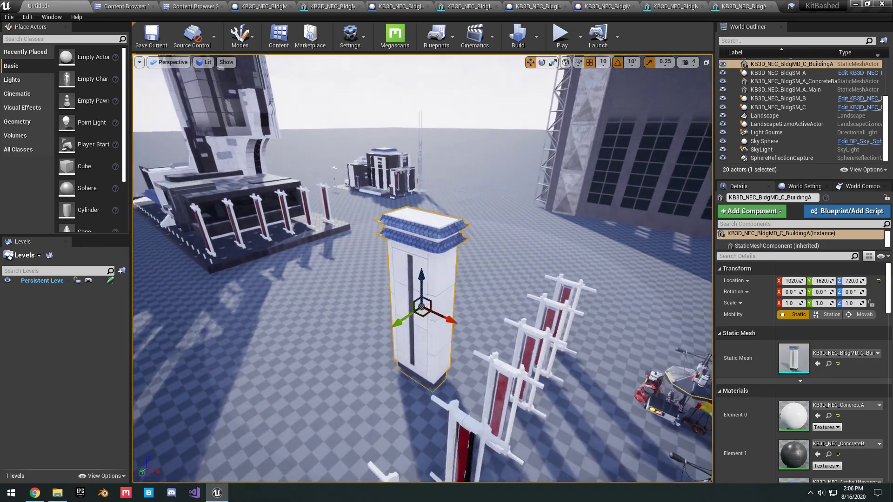
Step: Examine the separate pieces and the surrounding buildings of the level from above and from several sides
{"action": "right_click_drag", "start_coordinate": [429, 224], "coordinate": [563, 228]}
{"action": "right_click_drag", "start_coordinate": [168, 313], "coordinate": [571, 227]}
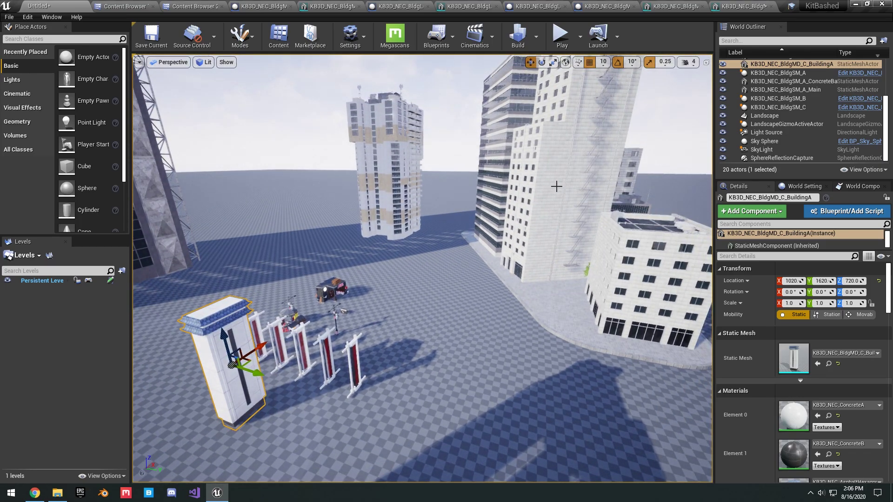
{"action": "right_click_drag", "start_coordinate": [557, 186], "coordinate": [548, 240]}
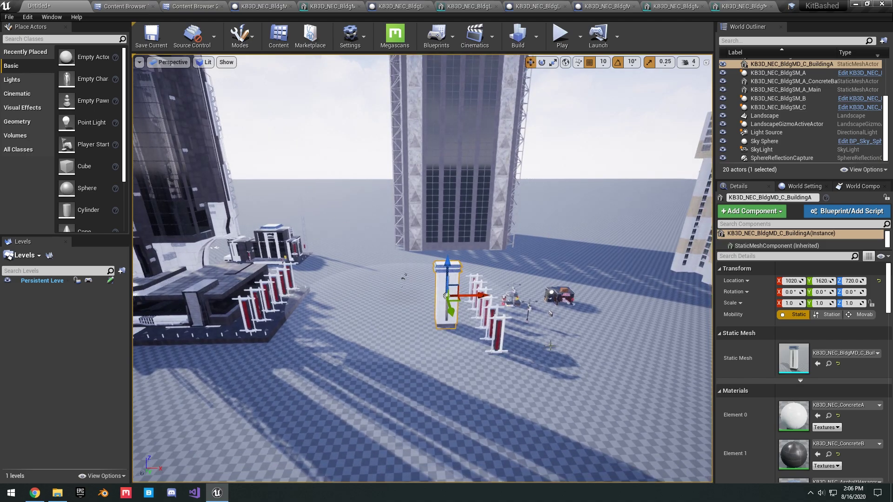
{"action": "right_click_drag", "start_coordinate": [550, 346], "coordinate": [698, 386]}
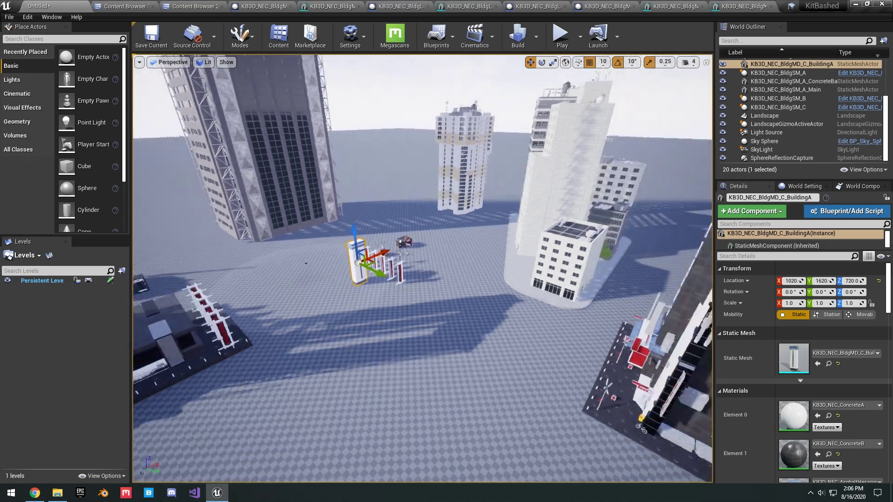
{"action": "right_click_drag", "start_coordinate": [511, 267], "coordinate": [633, 181]}
Step: Review the meshes in the Geometries folder, switch to Chrome, and browse the preview images of KitBash3D's Shangri-La kit
{"action": "left_click", "coordinate": [191, 6]}
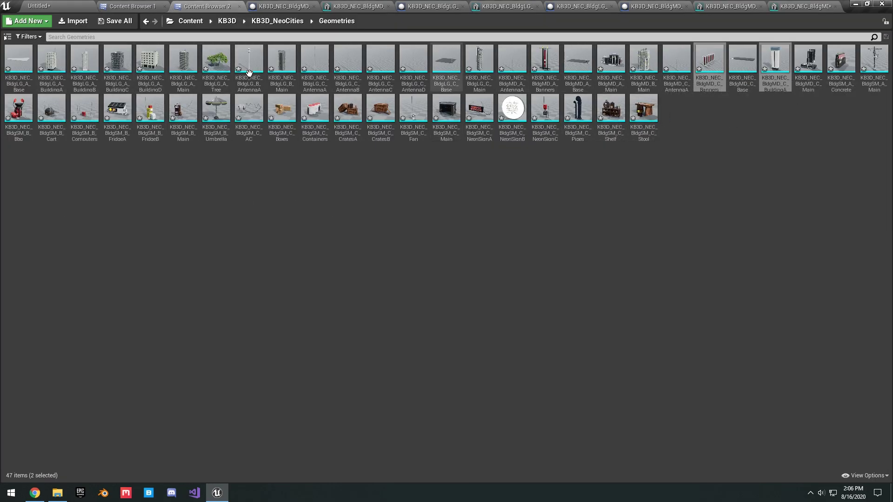
{"action": "left_click", "coordinate": [62, 5]}
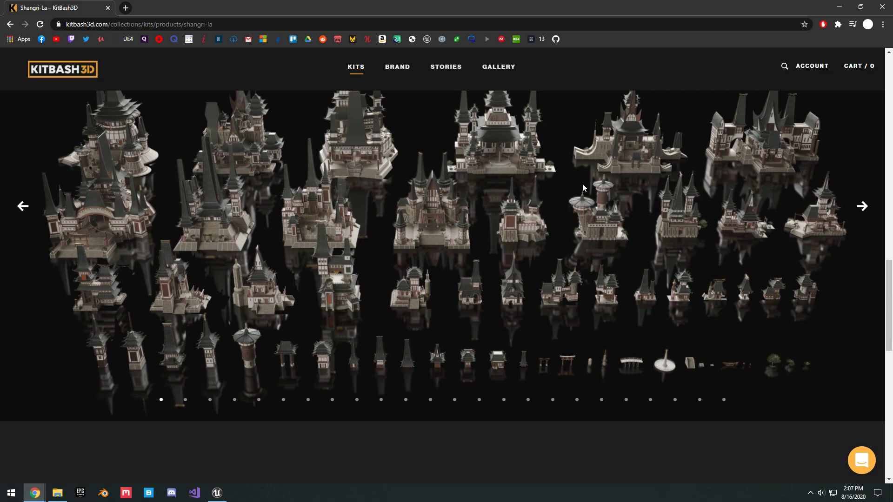
{"action": "scroll", "coordinate": [656, 278], "scroll_direction": "up", "scroll_amount": 1}
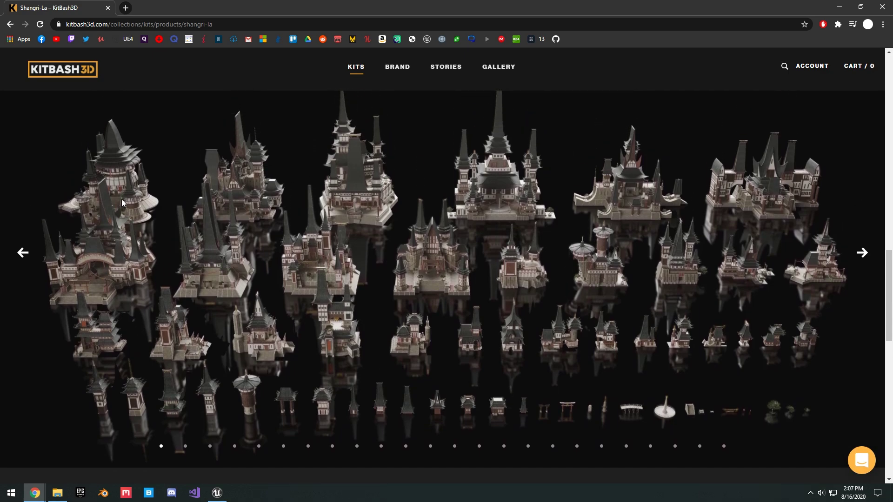
{"action": "left_click", "coordinate": [865, 253]}
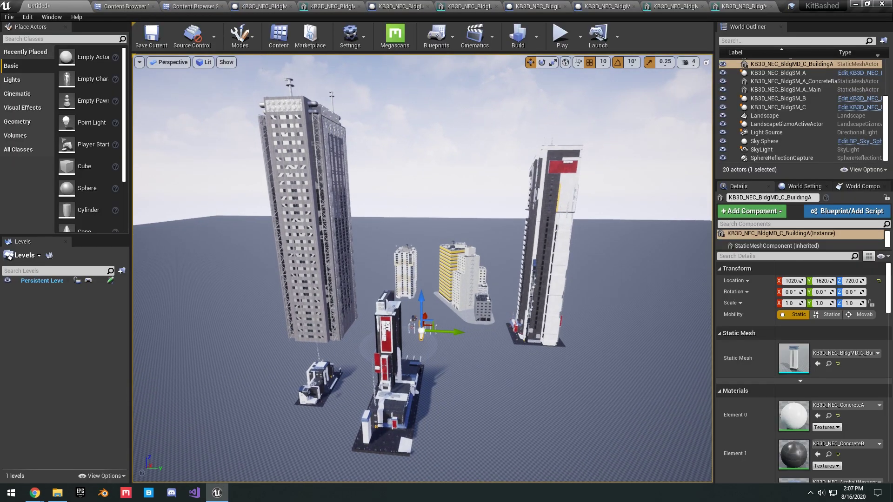
Step: Return to the Unreal level, select the KB3D_NEC_BldgLG_C tower, and examine it with its neighbours from different sides
{"action": "right_click_drag", "start_coordinate": [584, 235], "coordinate": [561, 251]}
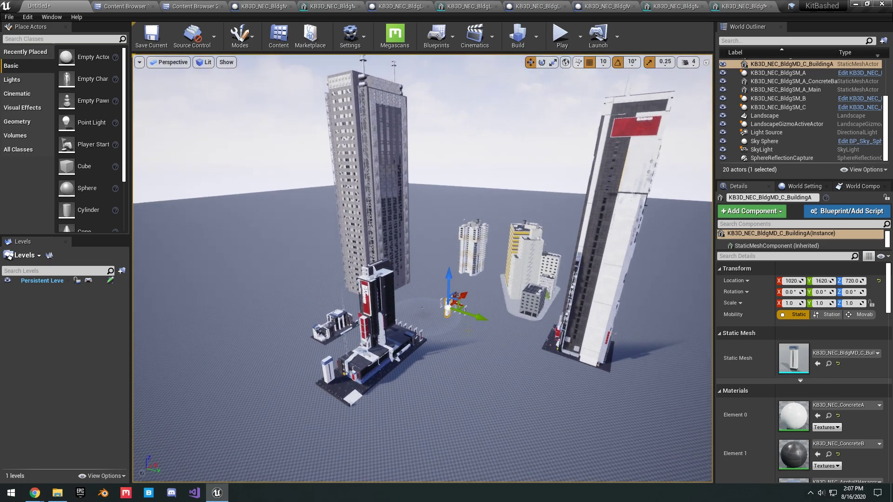
{"action": "left_click", "coordinate": [614, 276]}
{"action": "right_click_drag", "start_coordinate": [614, 276], "coordinate": [601, 235]}
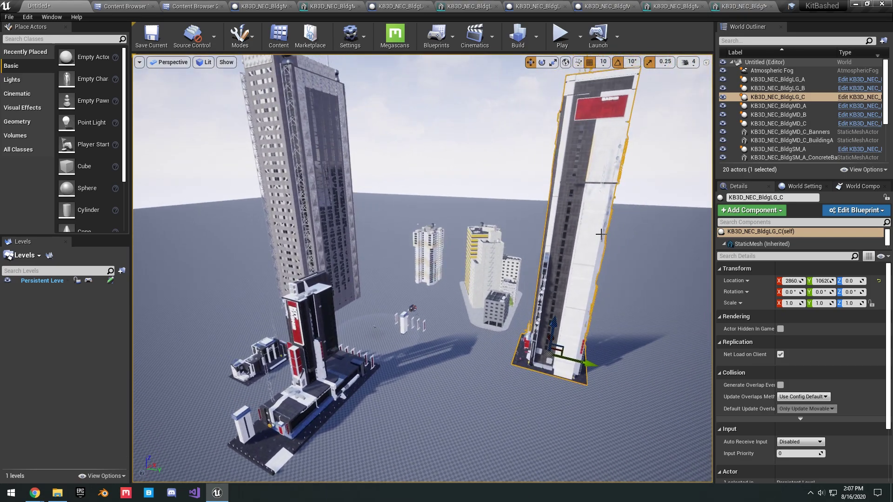
{"action": "left_click_drag", "start_coordinate": [594, 212], "coordinate": [564, 229], "text": "alt"}
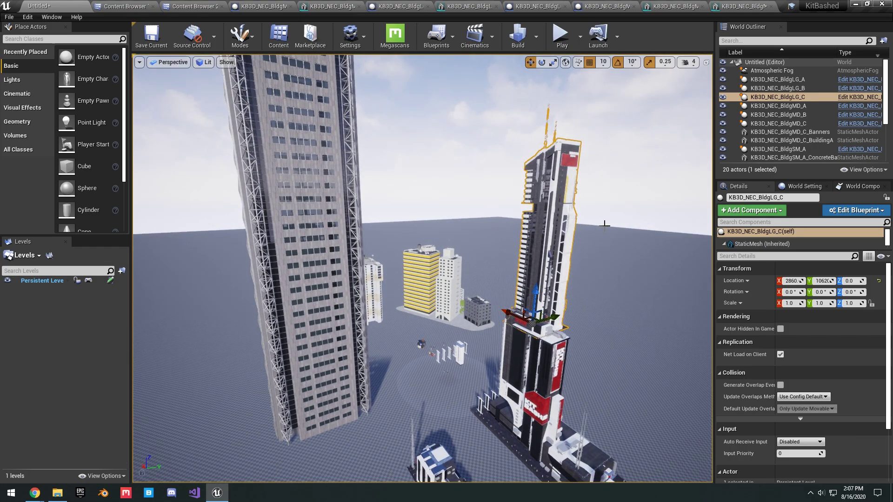
{"action": "left_click_drag", "start_coordinate": [605, 224], "coordinate": [587, 229], "text": "alt"}
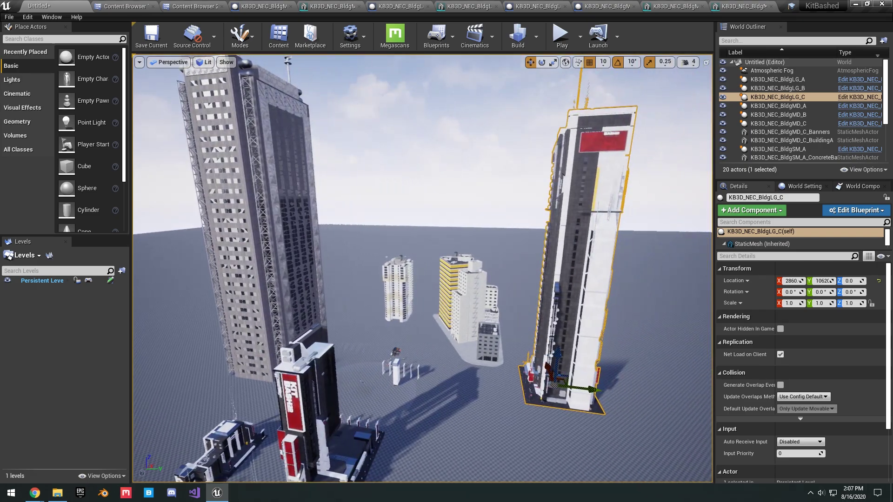
Step: Select the Landscape and examine the whole Neo City building layout from several sides and from farther away
{"action": "left_click", "coordinate": [578, 343]}
{"action": "left_click_drag", "start_coordinate": [578, 343], "coordinate": [578, 344], "text": "alt"}
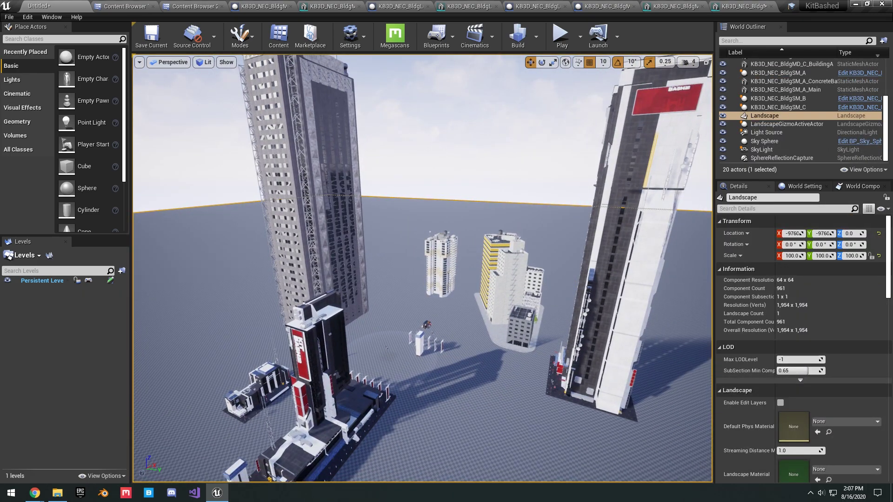
{"action": "left_click_drag", "start_coordinate": [386, 348], "coordinate": [347, 345], "text": "alt"}
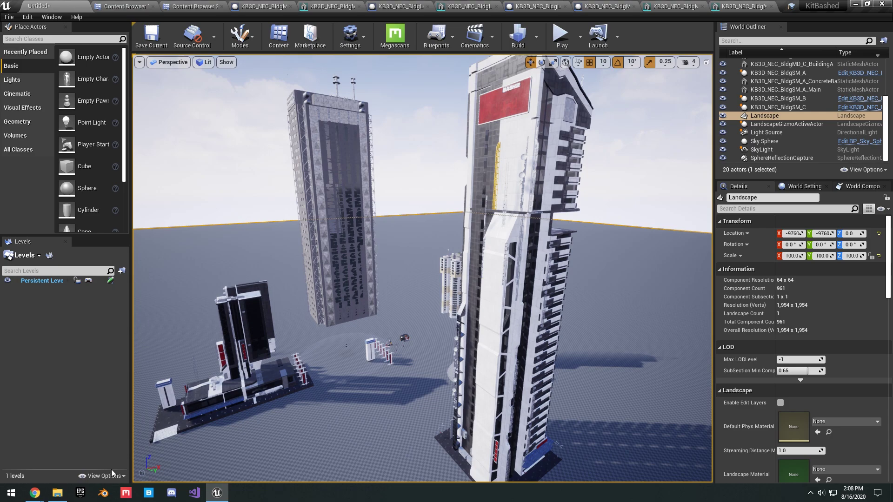
{"action": "key", "text": "w"}
{"action": "right_click_drag", "start_coordinate": [597, 216], "coordinate": [555, 282]}
{"action": "key", "text": "w"}
{"action": "key", "text": "s"}
{"action": "key", "text": "w"}
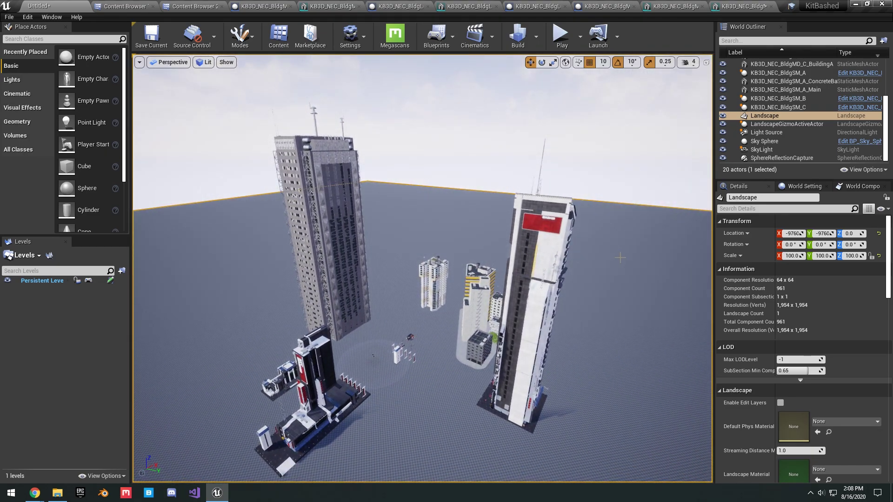
{"action": "right_click_drag", "start_coordinate": [615, 263], "coordinate": [583, 257]}
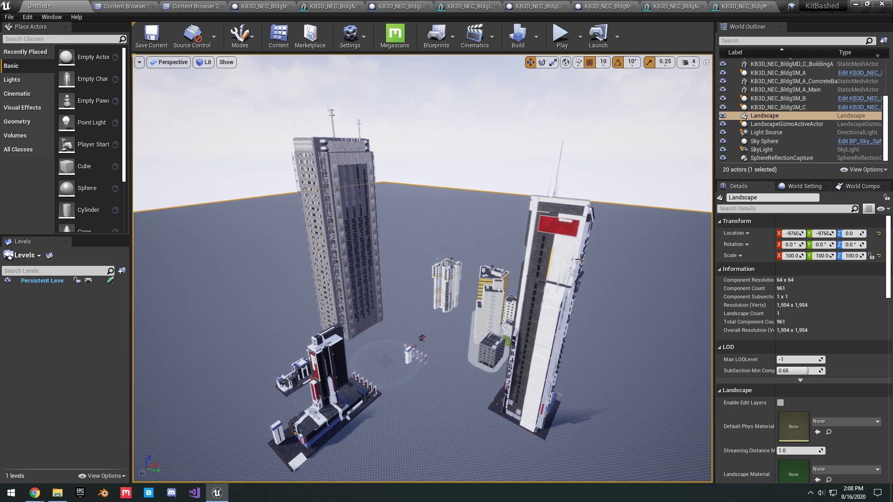